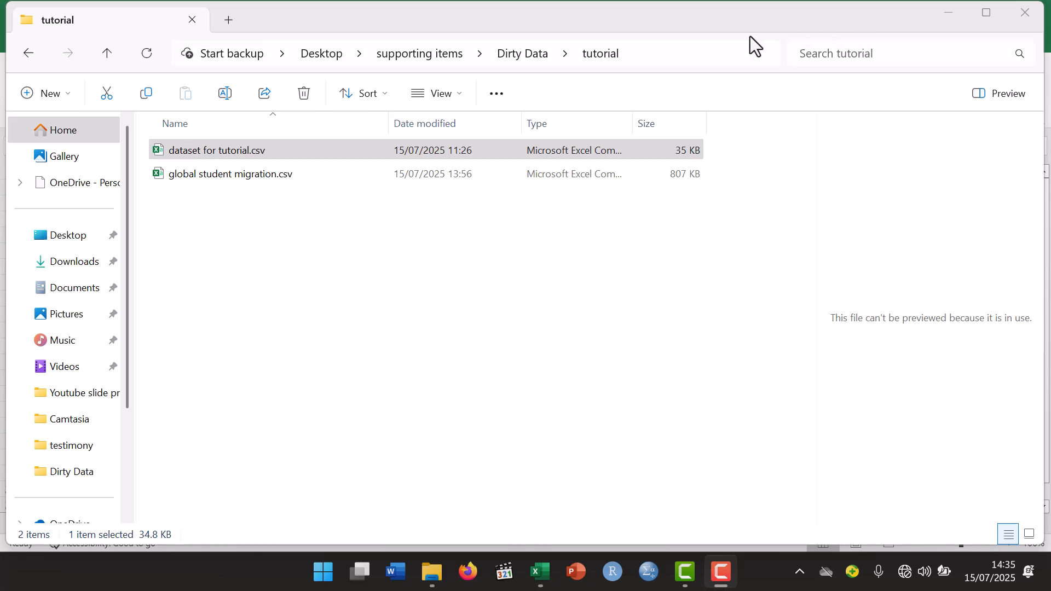
# - Open dataset for tutorial.csv from the tutorial folder in Excel
pyautogui.click(297, 153)
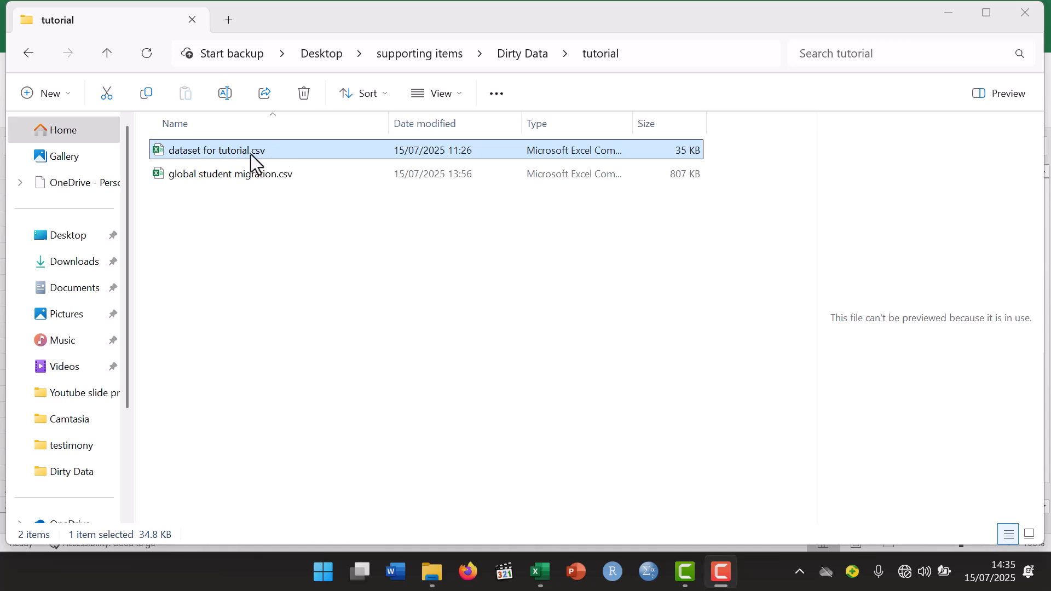
pyautogui.click(288, 156)
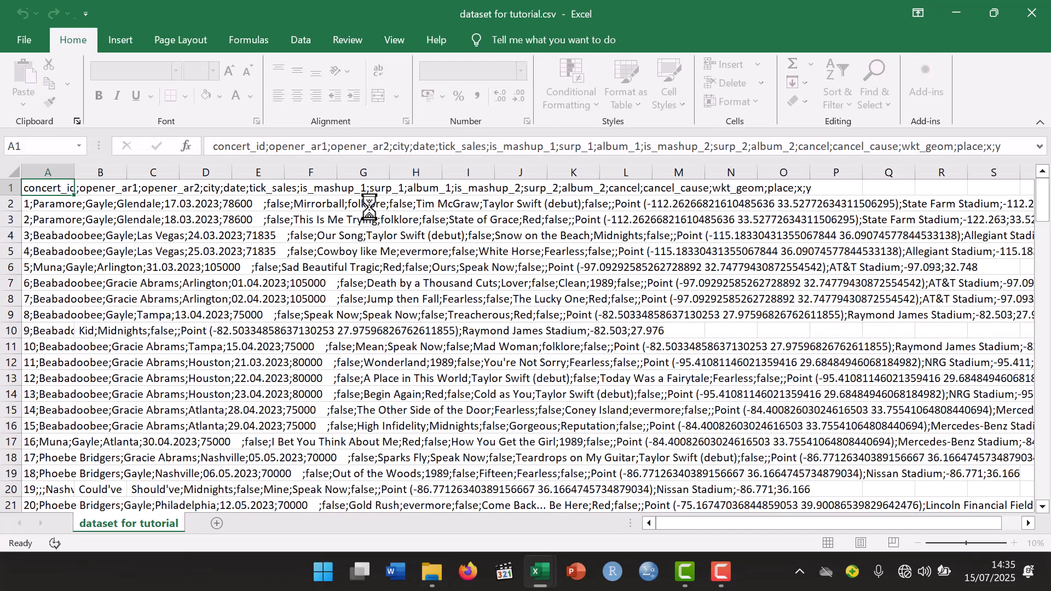
# - Examine the header row and first records to see how the semicolon-separated text is spread over columns A to C
pyautogui.click(147, 213)
pyautogui.click(78, 205)
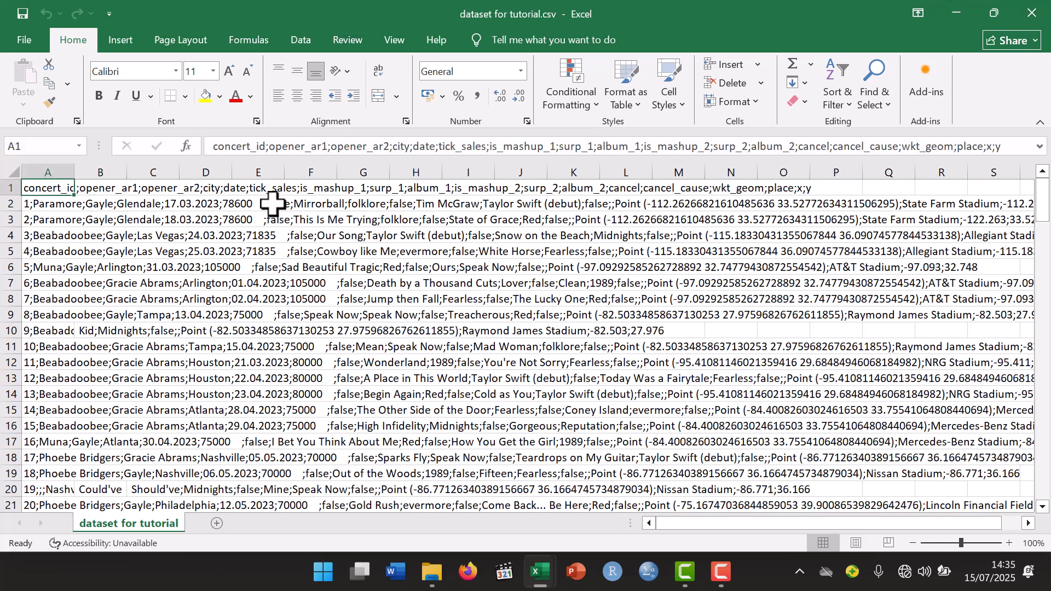
pyautogui.click(148, 213)
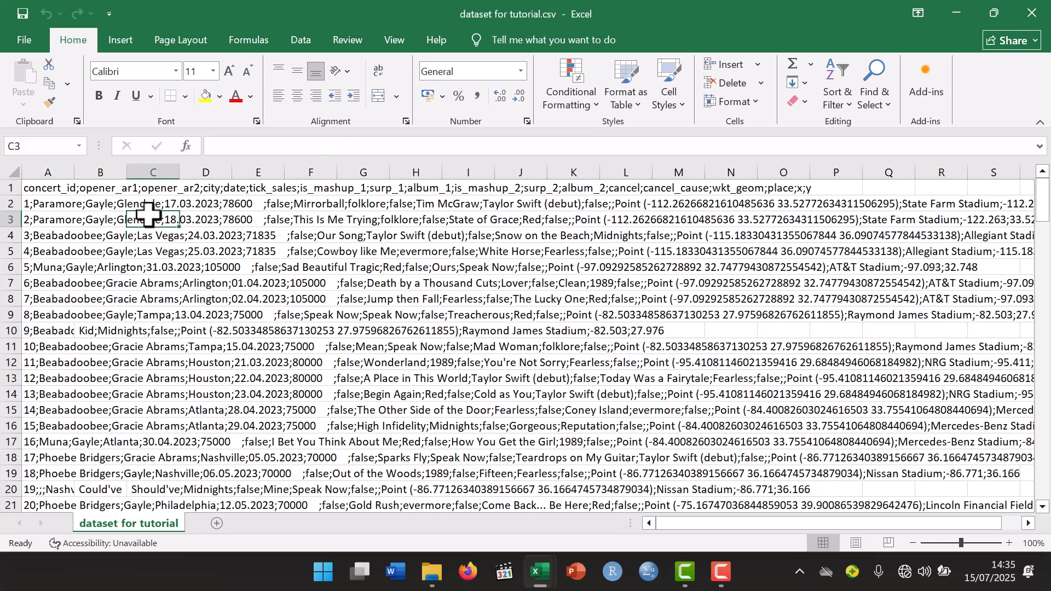
pyautogui.click(77, 202)
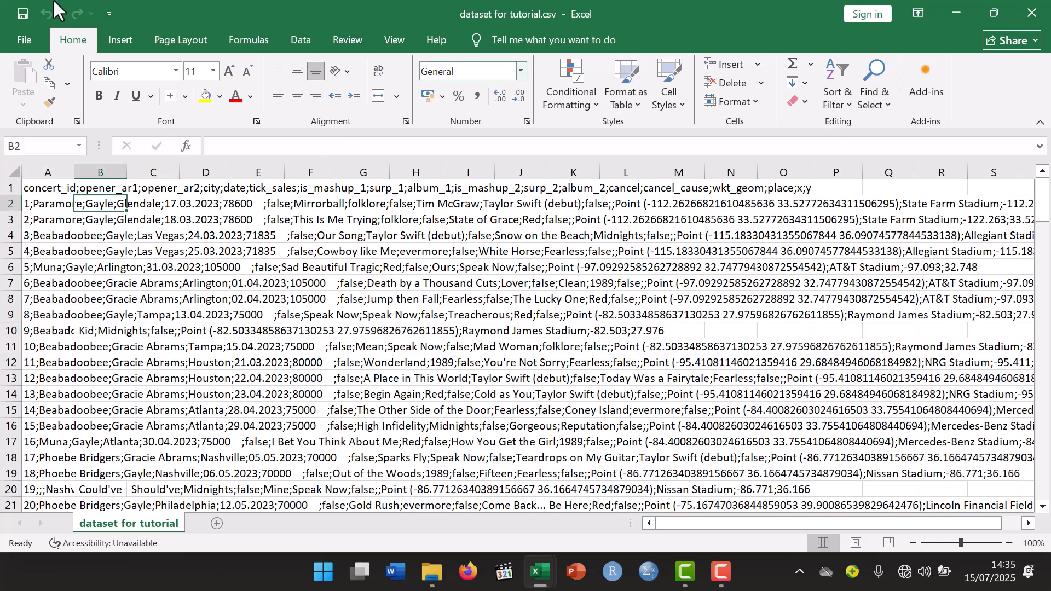
pyautogui.click(58, 190)
pyautogui.click(53, 206)
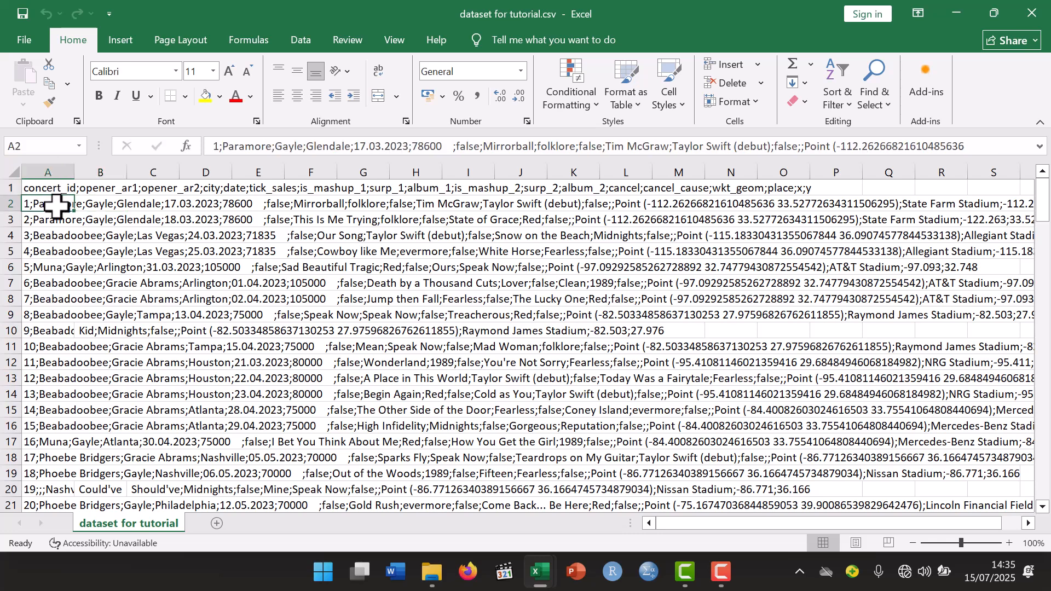
pyautogui.click(53, 221)
pyautogui.click(108, 316)
pyautogui.click(68, 314)
pyautogui.click(71, 298)
pyautogui.click(178, 280)
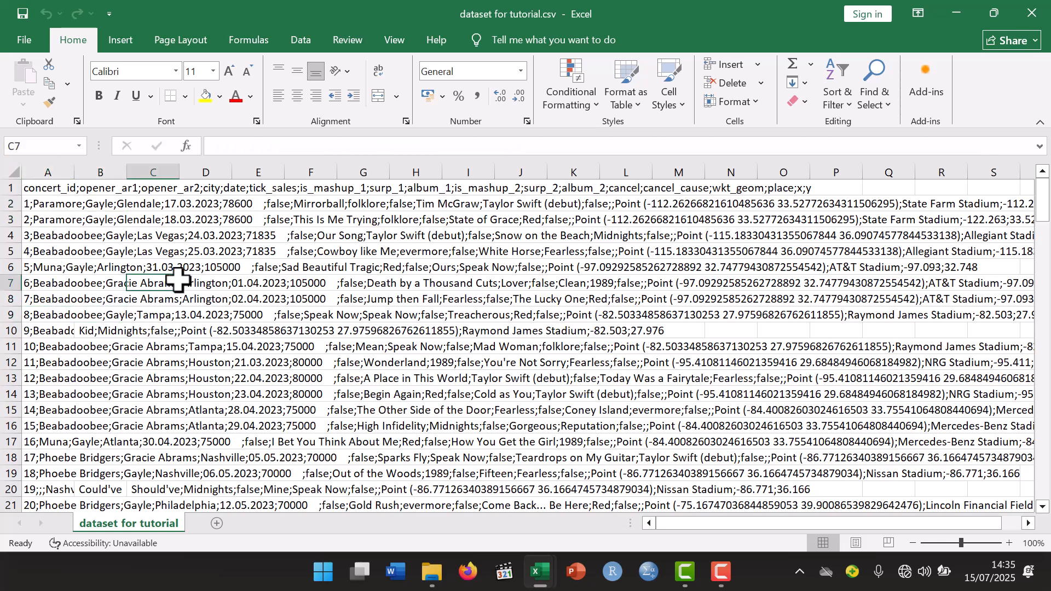
pyautogui.click(62, 269)
pyautogui.click(124, 236)
pyautogui.click(136, 205)
pyautogui.click(111, 186)
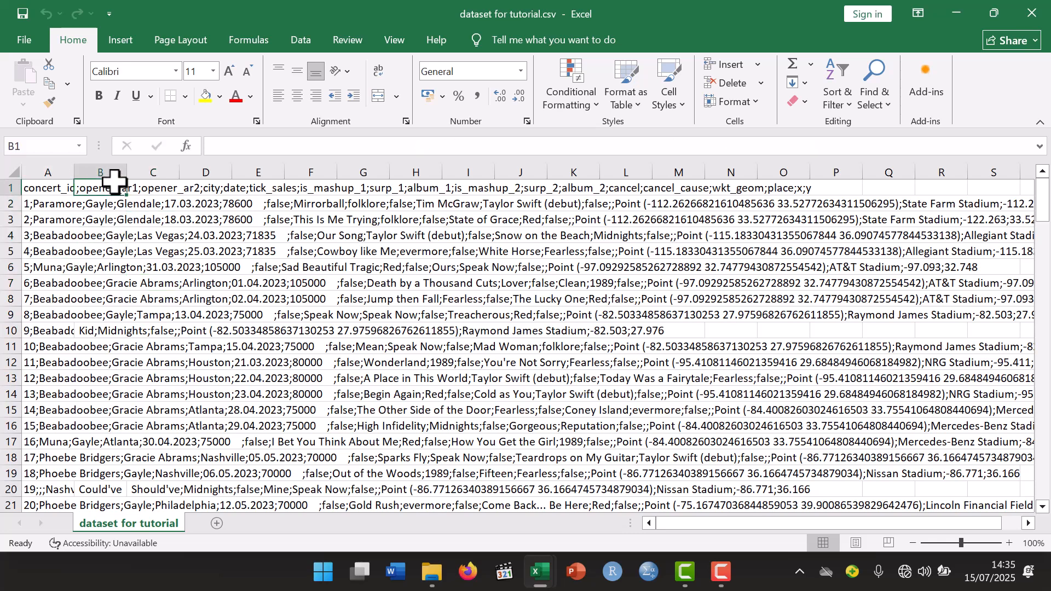
pyautogui.click(44, 187)
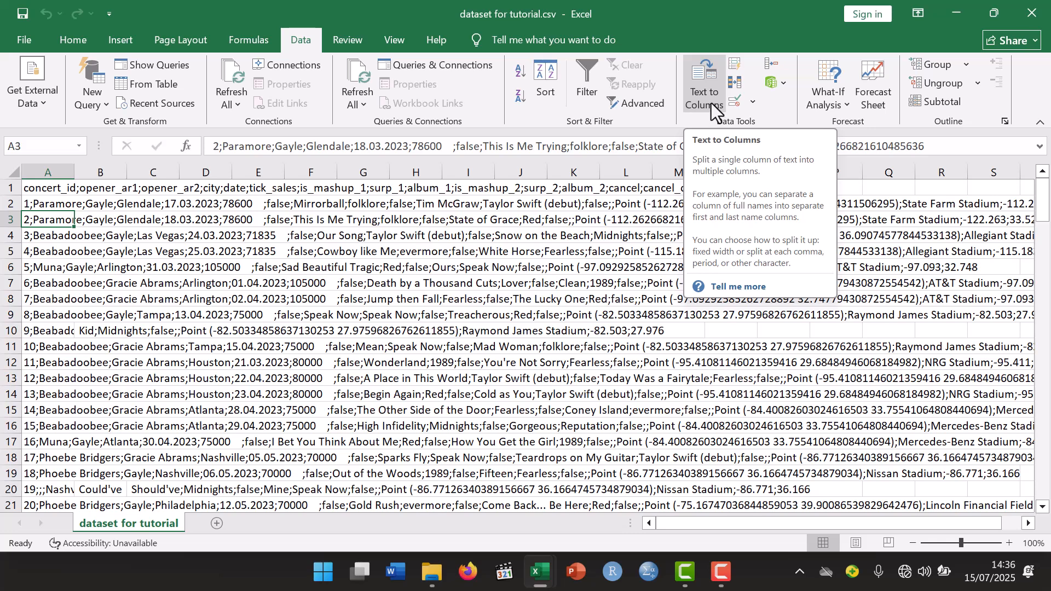
pyautogui.hotkey('ctrl', 'a')
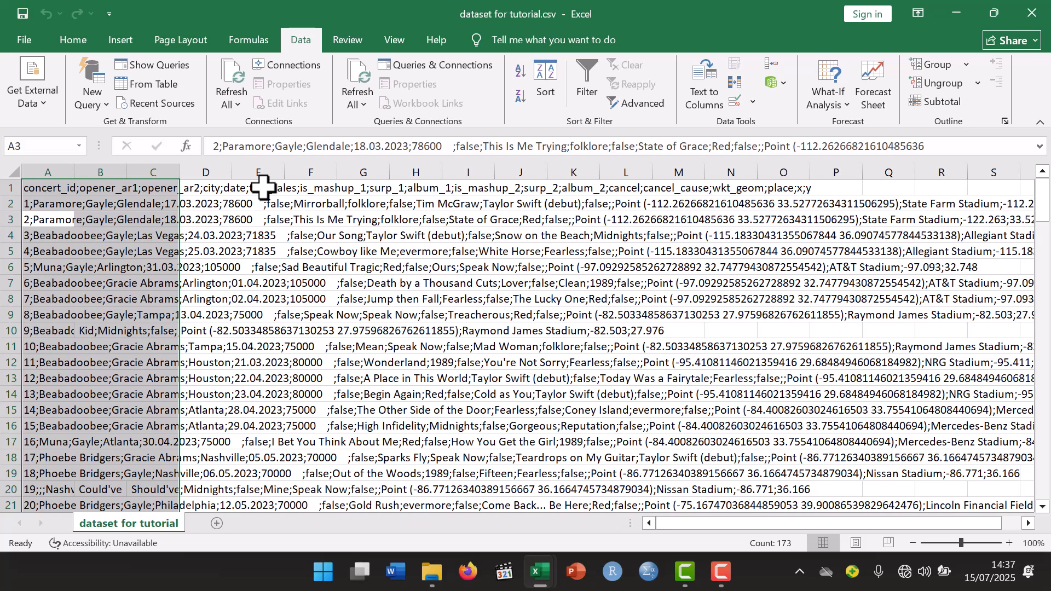
# - Enter the formula =CONCATENATE(A1,";",B1,";",C1) in cell E1 to join the first three columns with semicolons
pyautogui.click(263, 187)
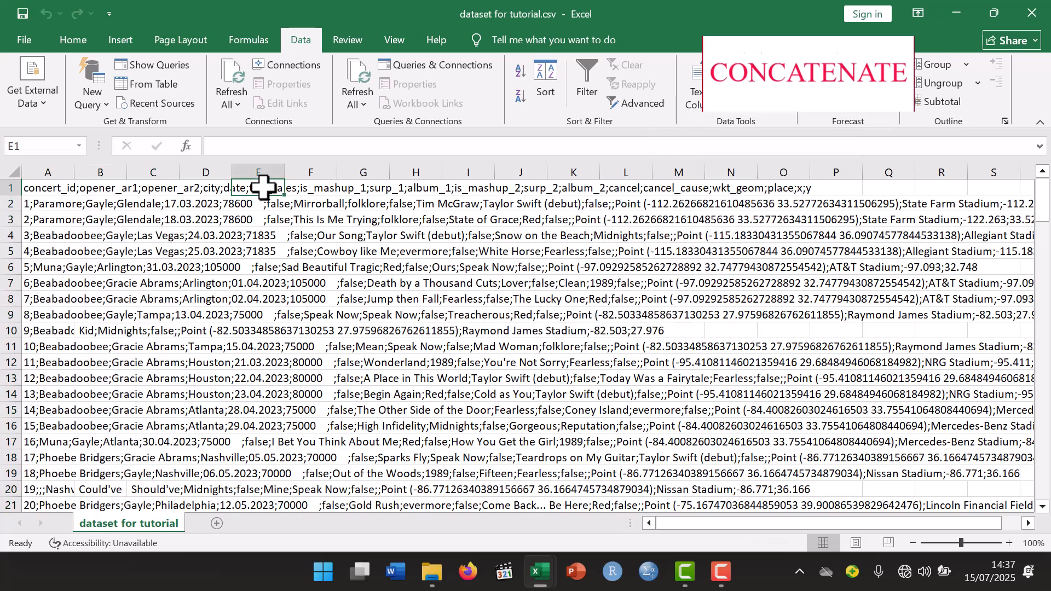
pyautogui.write('=')
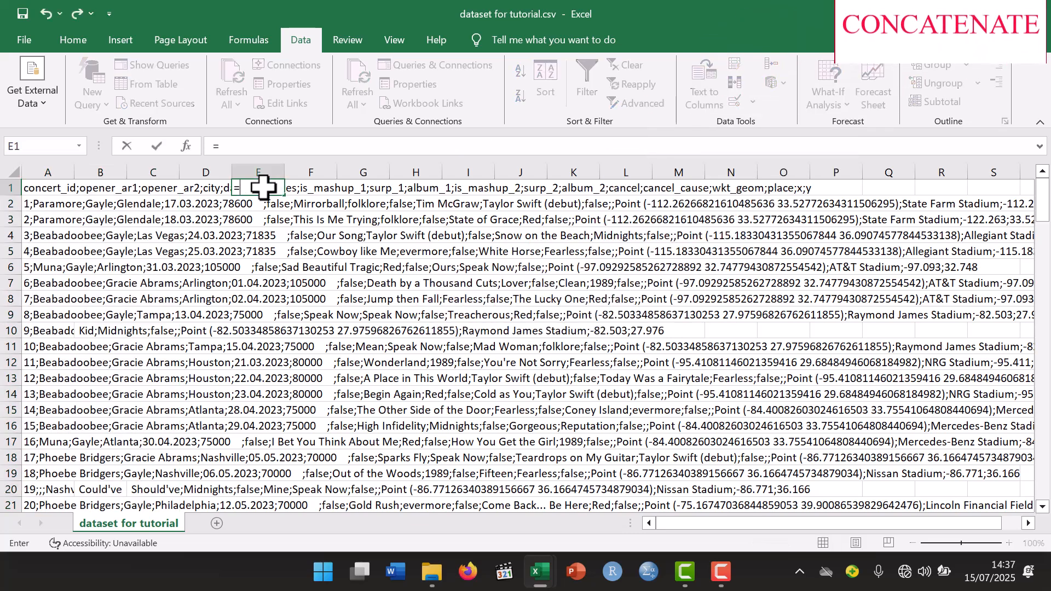
pyautogui.write('concatena')
pyautogui.doubleClick(282, 206)
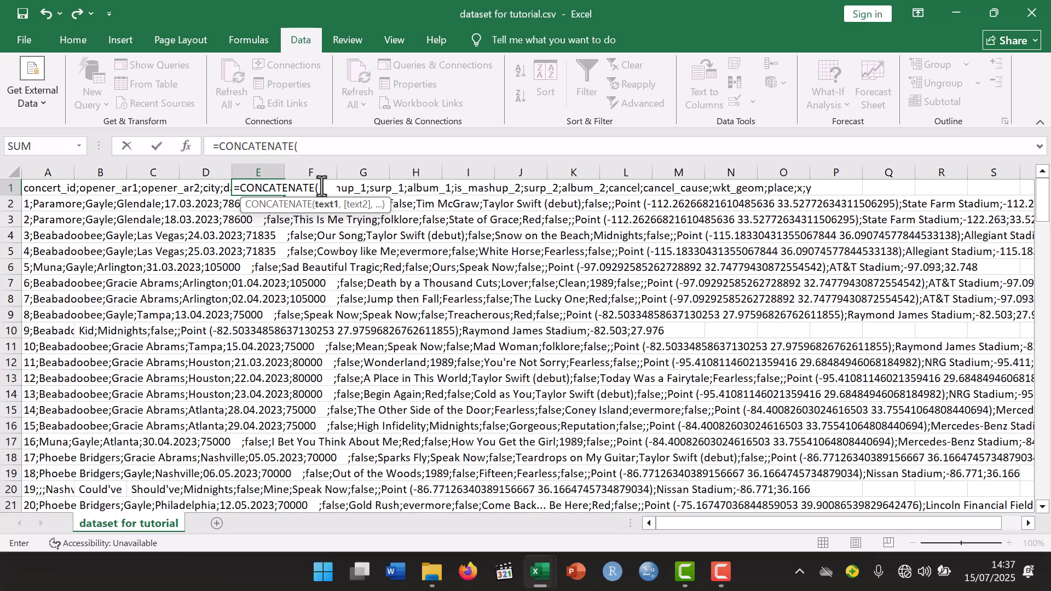
pyautogui.click(38, 188)
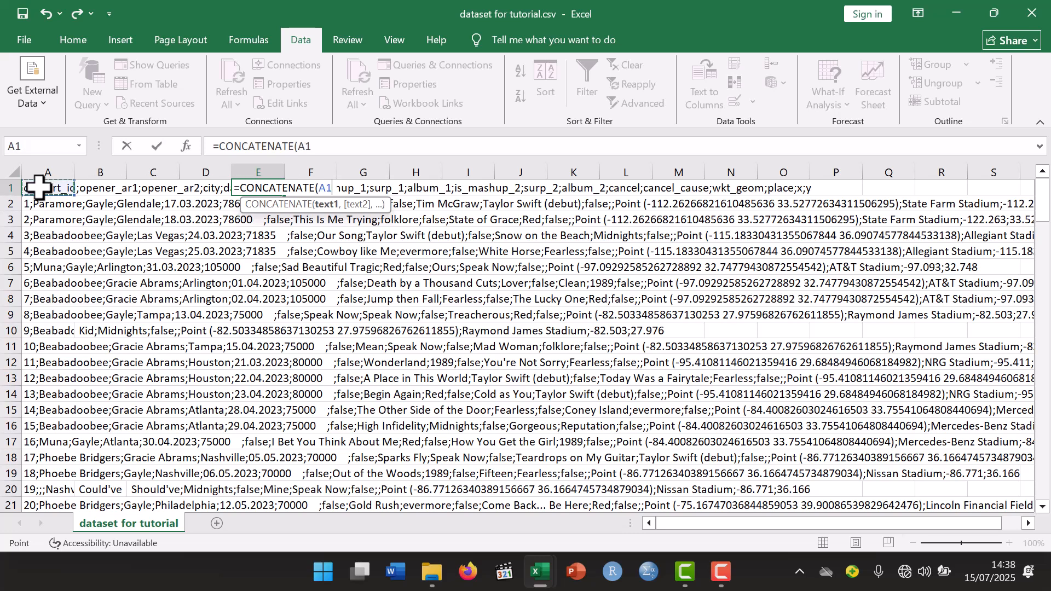
pyautogui.write(',')
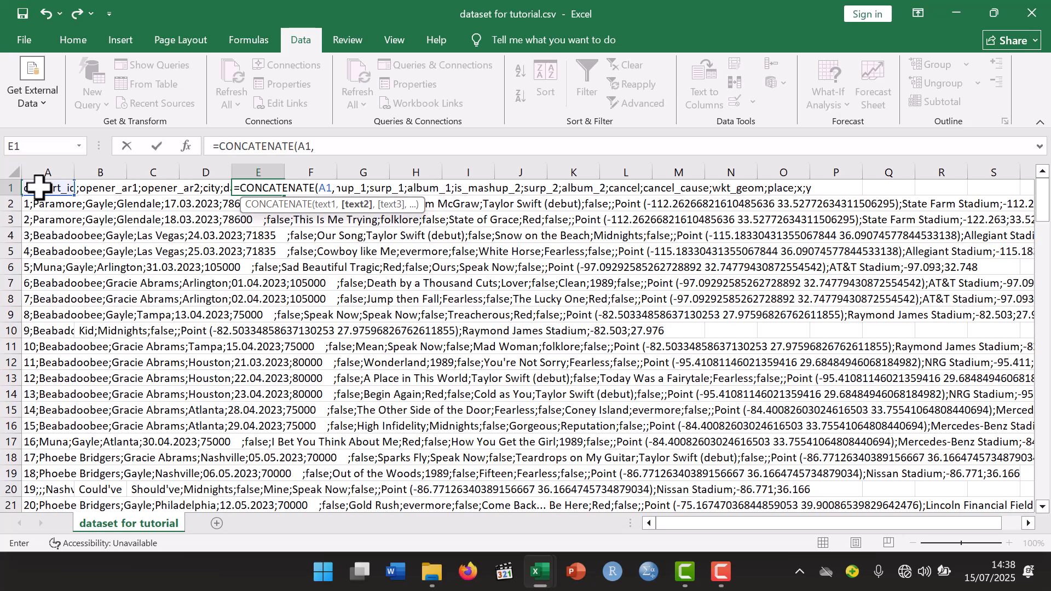
pyautogui.write('";",')
pyautogui.click(99, 190)
pyautogui.write(',";')
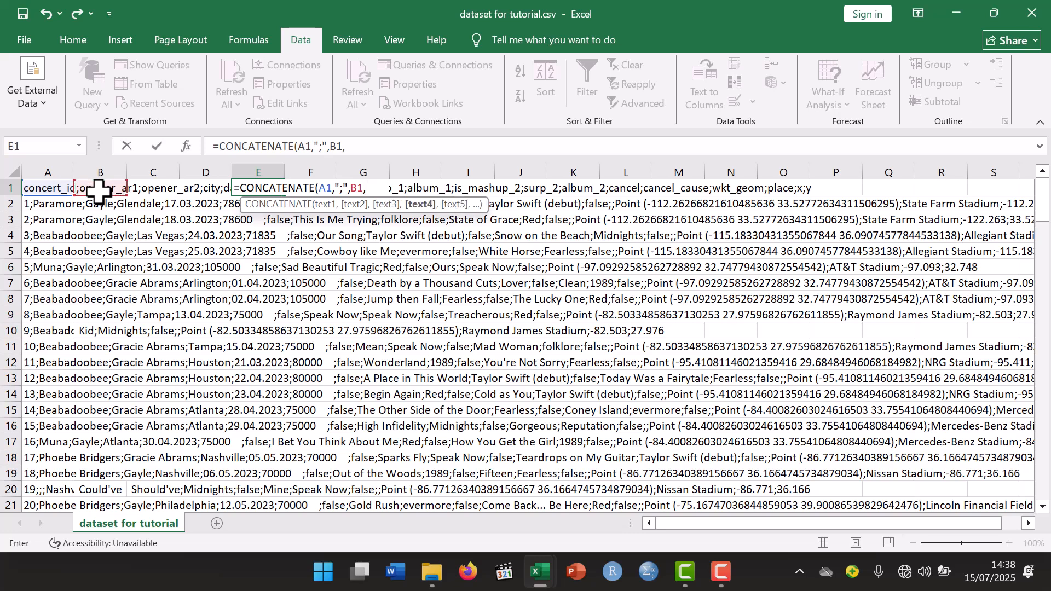
pyautogui.write('"')
pyautogui.write(',')
pyautogui.click(146, 189)
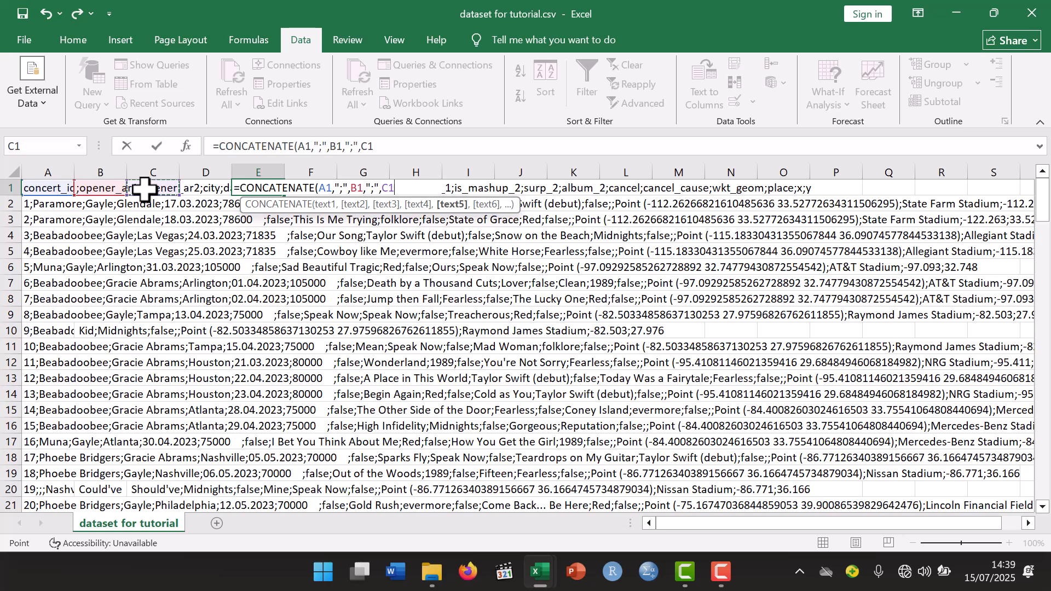
pyautogui.write(')')
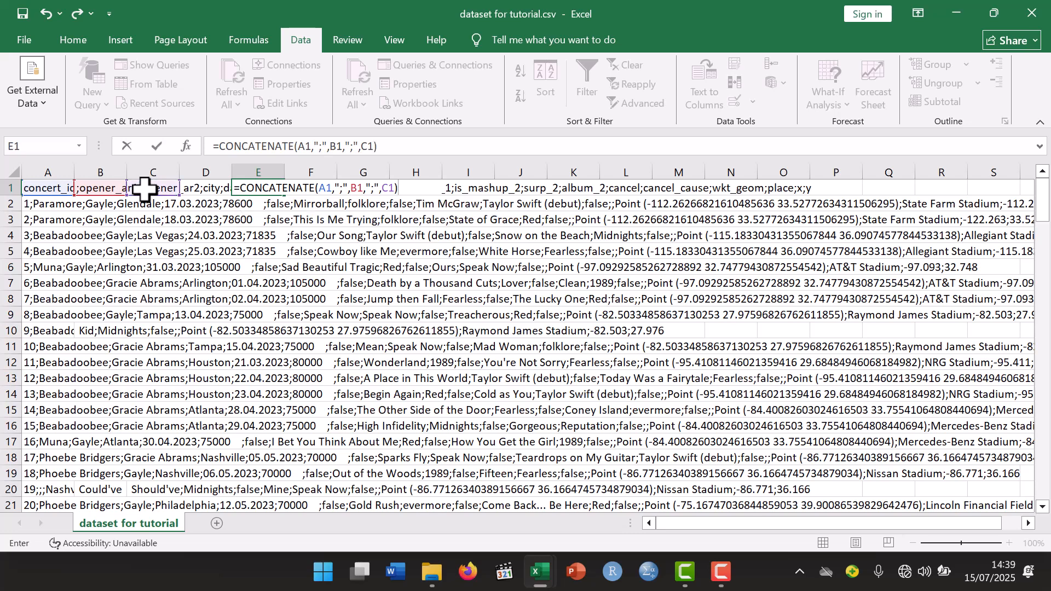
pyautogui.press('Return')
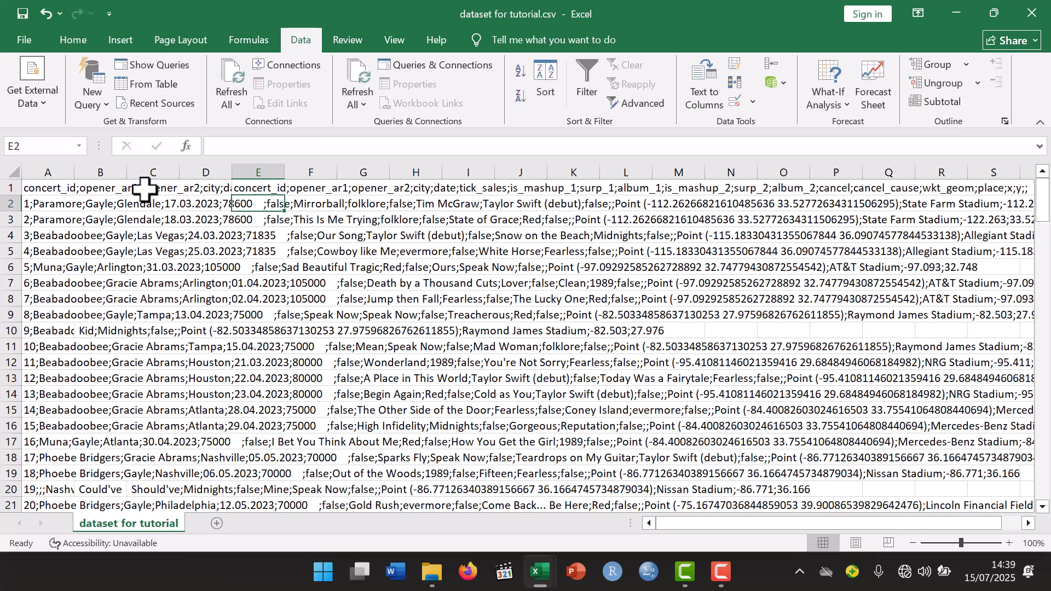
# - Fill the CONCATENATE formula from E1 down column E through the last data row, row 153
pyautogui.click(258, 171)
pyautogui.click(260, 186)
pyautogui.click(52, 186)
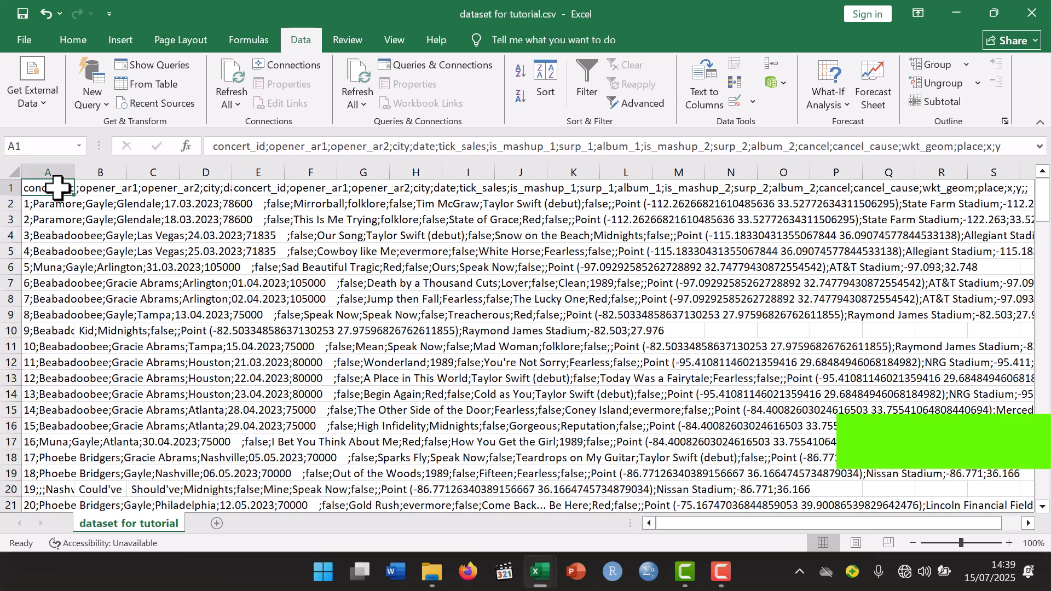
pyautogui.click(107, 186)
pyautogui.click(162, 187)
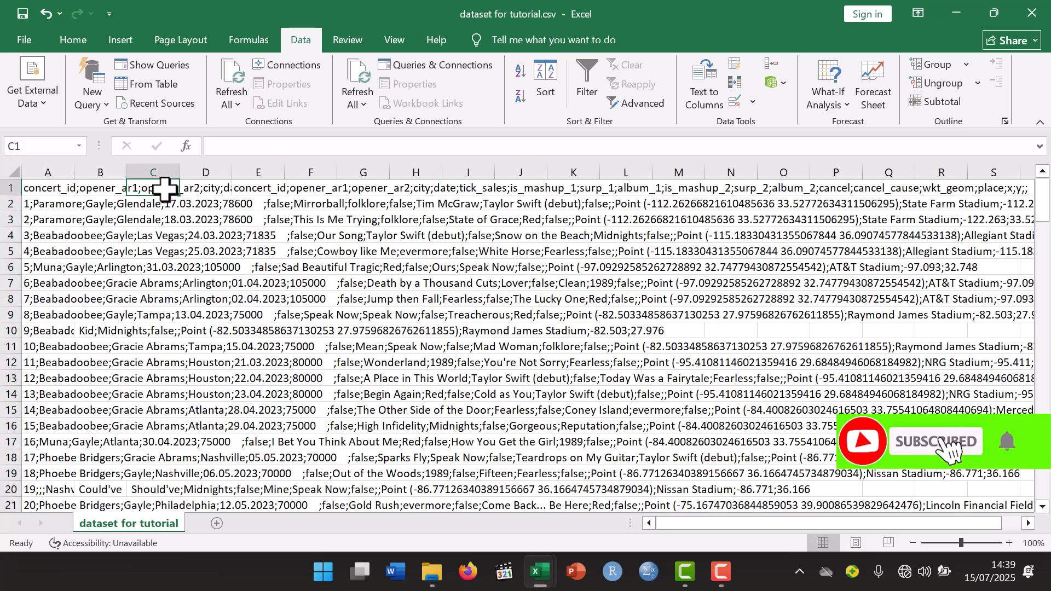
pyautogui.click(274, 189)
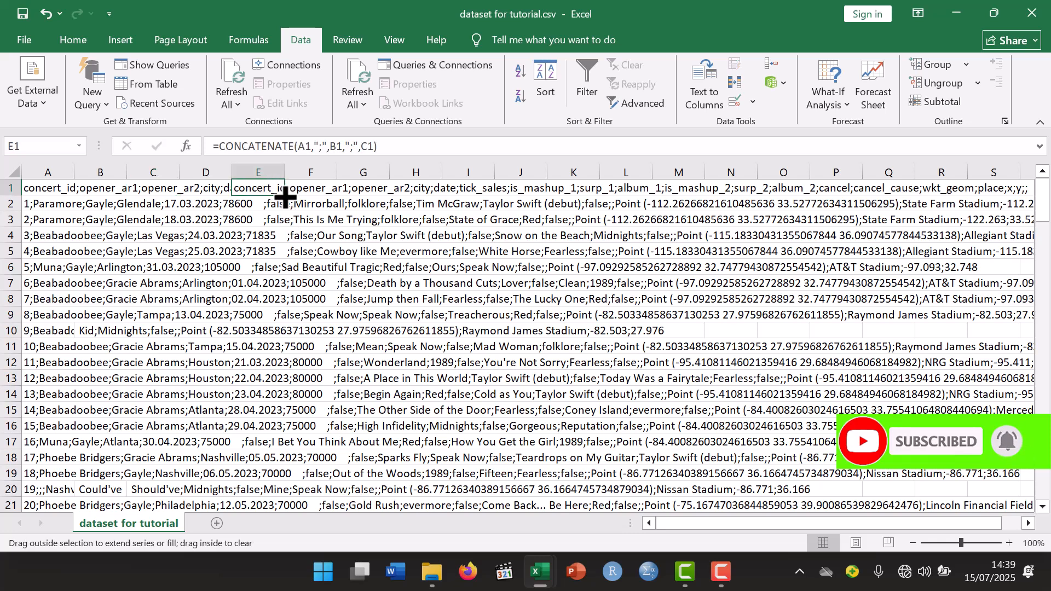
pyautogui.moveTo(284, 198); pyautogui.dragTo(280, 445)
pyautogui.scroll(20, 279, 444)
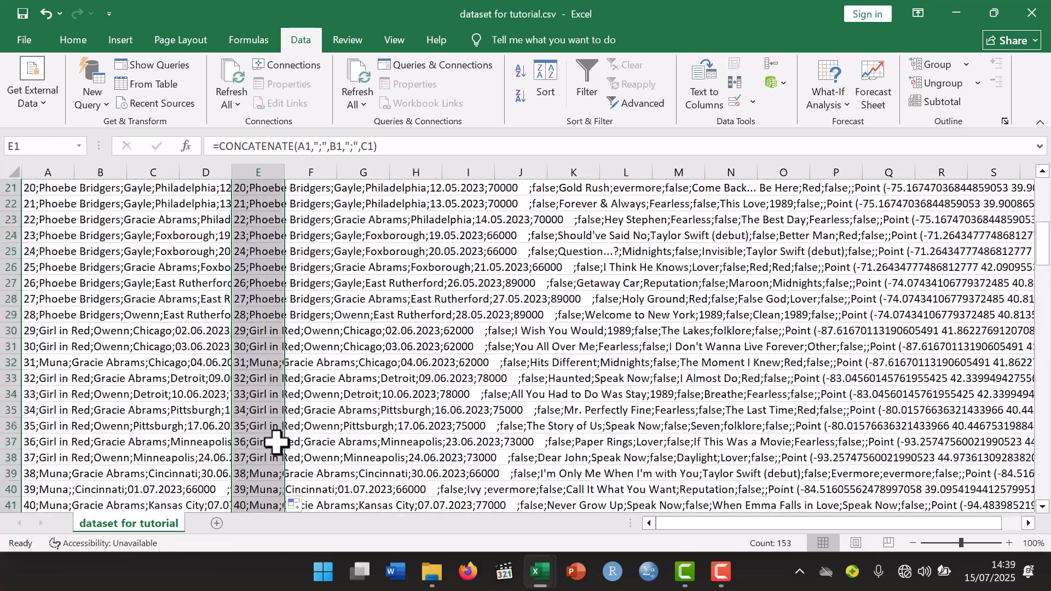
pyautogui.scroll(7, 276, 442)
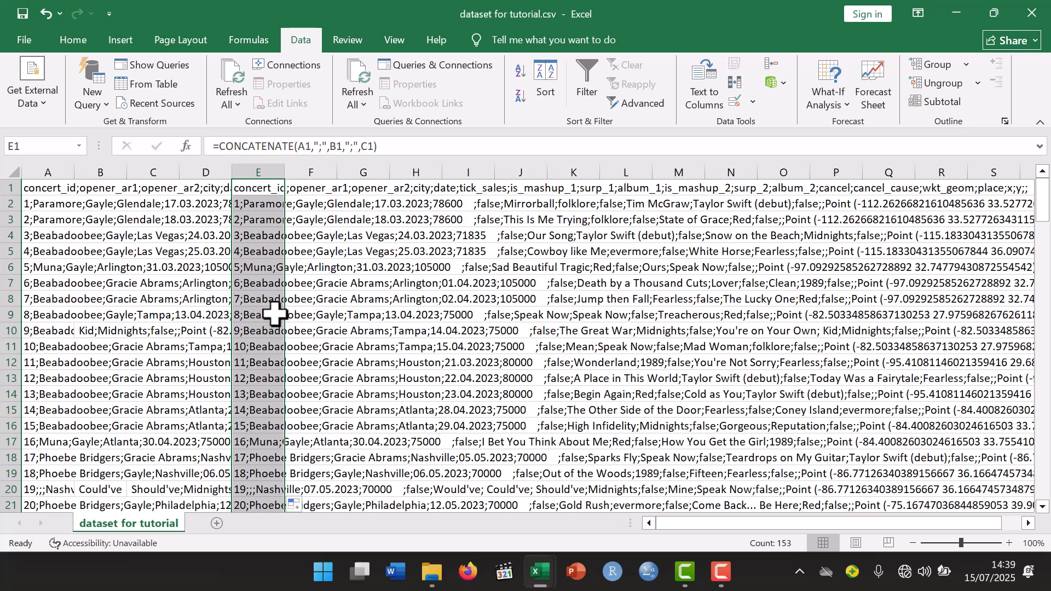
# - Copy the joined text in column E and paste it as values only into column A, starting at A1
pyautogui.rightClick(261, 191)
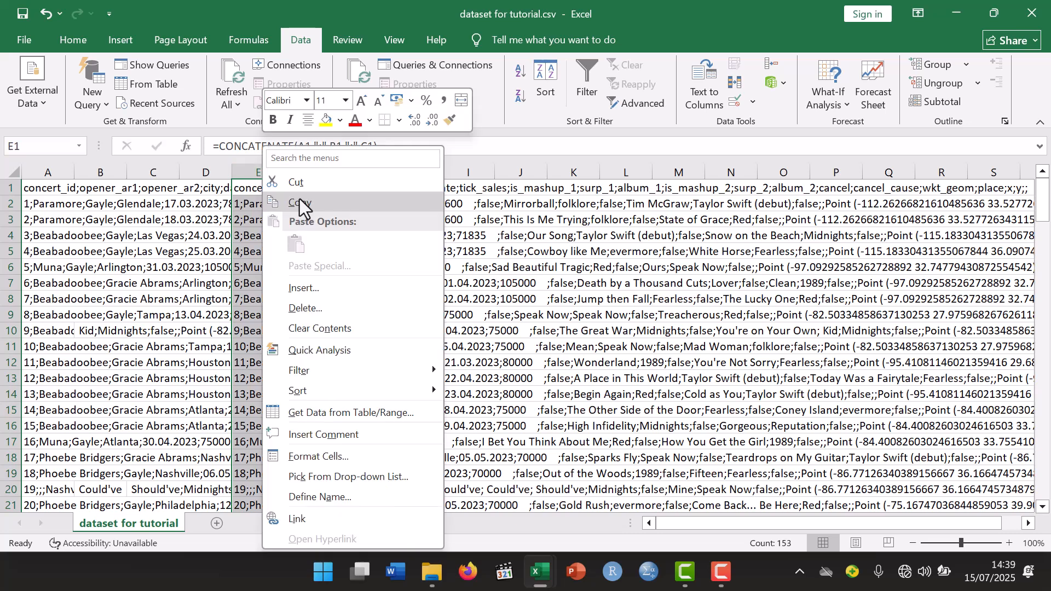
pyautogui.click(300, 201)
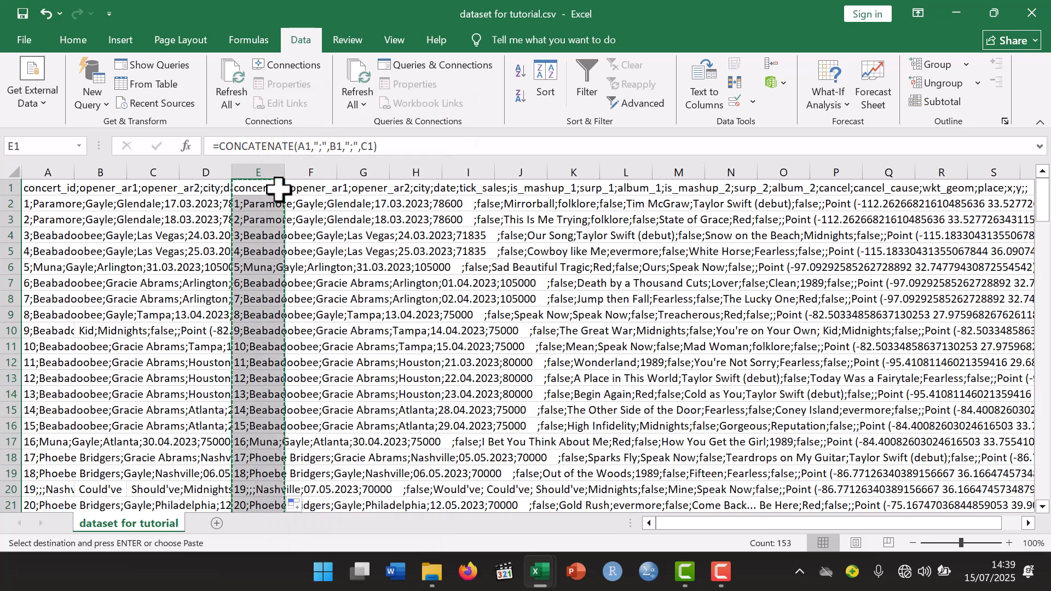
pyautogui.click(45, 188)
pyautogui.rightClick(45, 188)
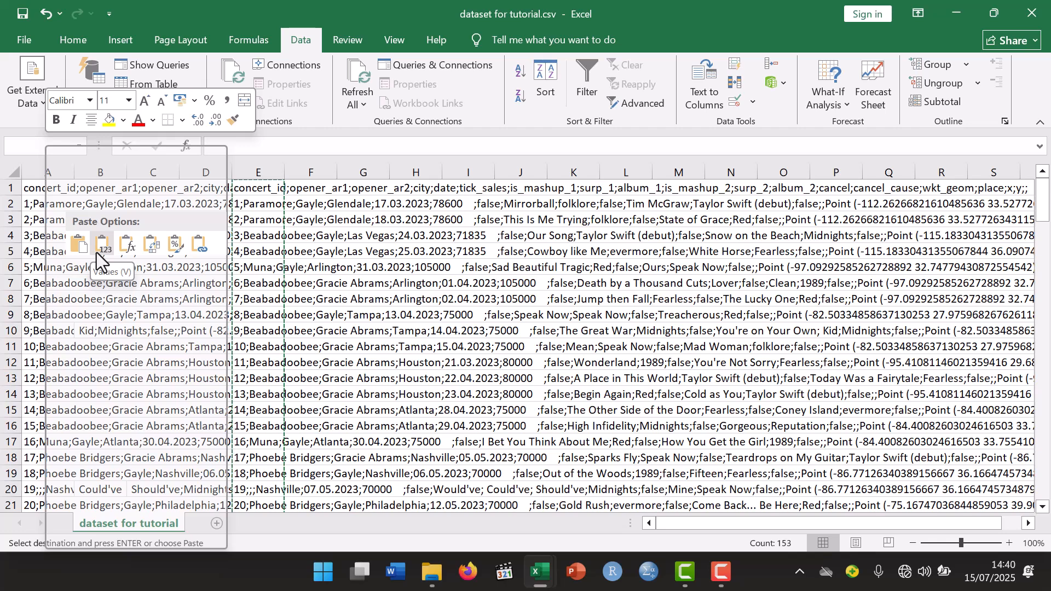
pyautogui.click(96, 251)
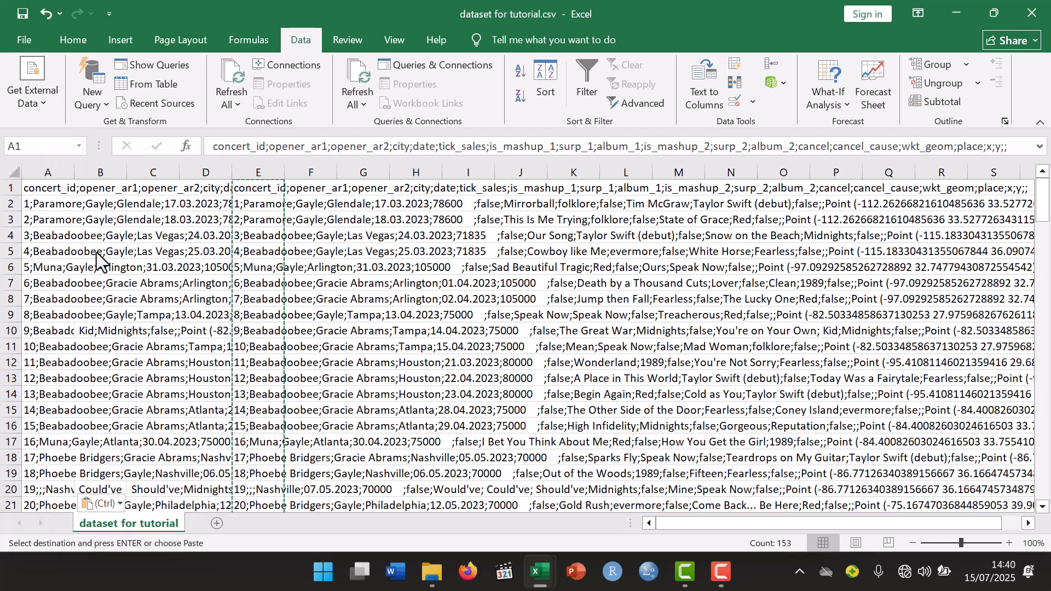
# - Delete columns B through P so that only the joined text in column A remains
pyautogui.moveTo(101, 173); pyautogui.dragTo(832, 181)
pyautogui.rightClick(112, 167)
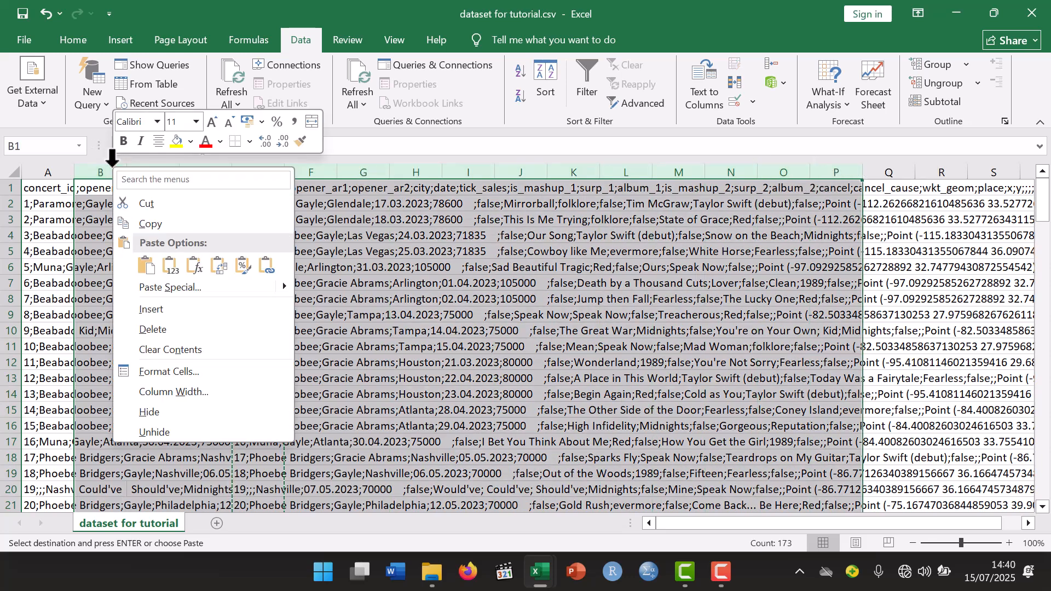
pyautogui.click(156, 310)
pyautogui.click(94, 235)
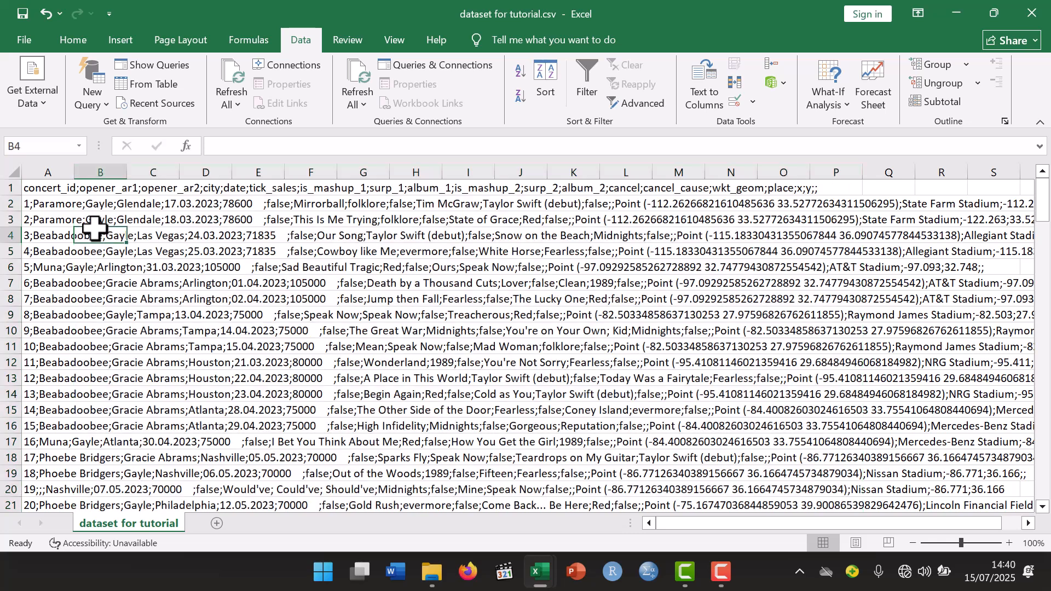
# - Split the text in A1:A153 with Text to Columns as Delimited, using ";" as the Other delimiter, General format and destination $A$1
pyautogui.click(47, 189)
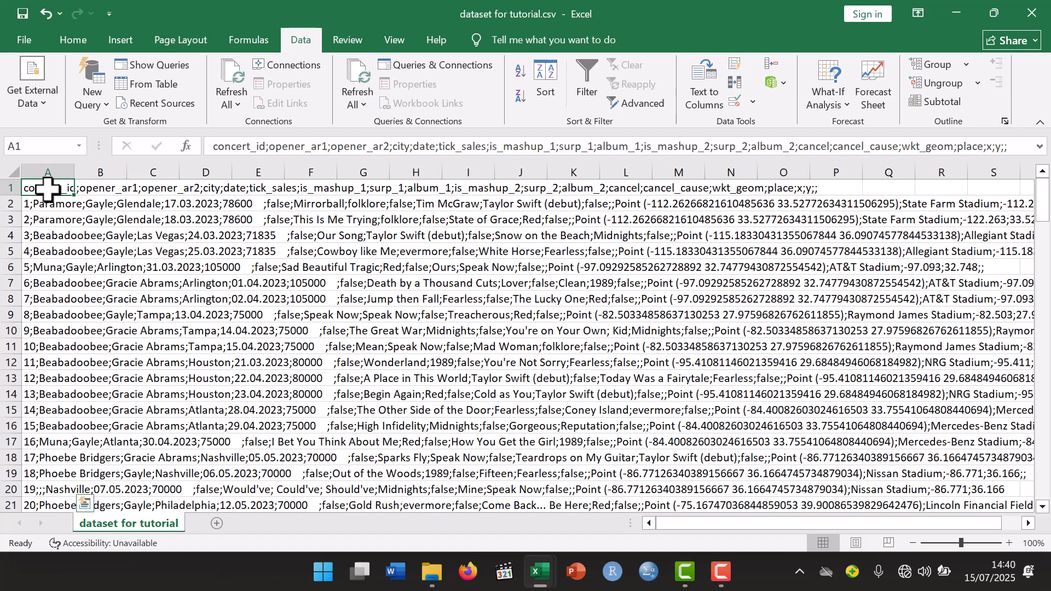
pyautogui.hotkey('ctrl', 'shift', 'Down')
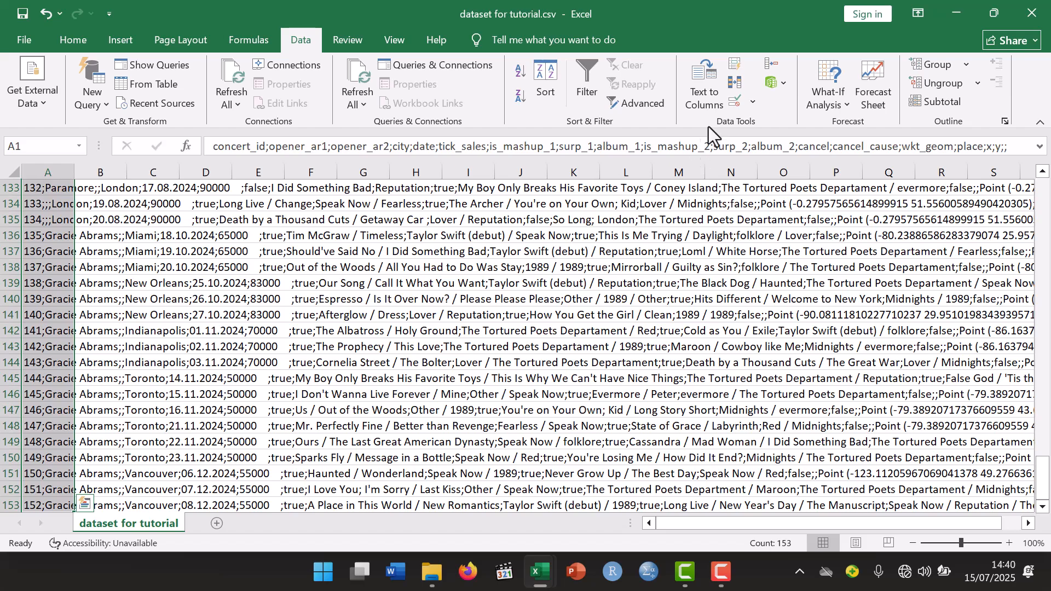
pyautogui.click(704, 91)
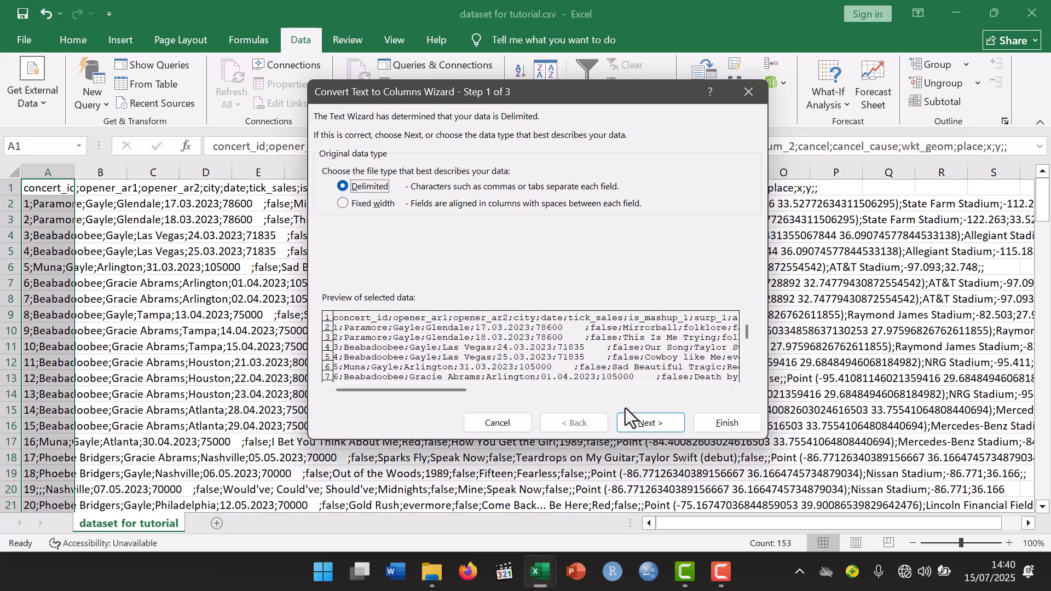
pyautogui.click(640, 426)
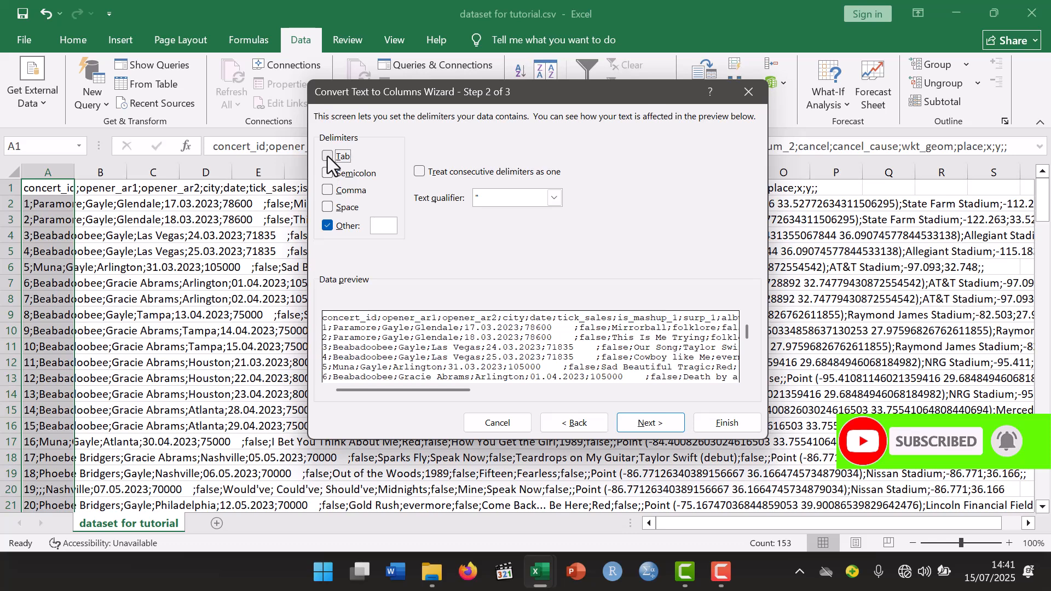
pyautogui.click(377, 225)
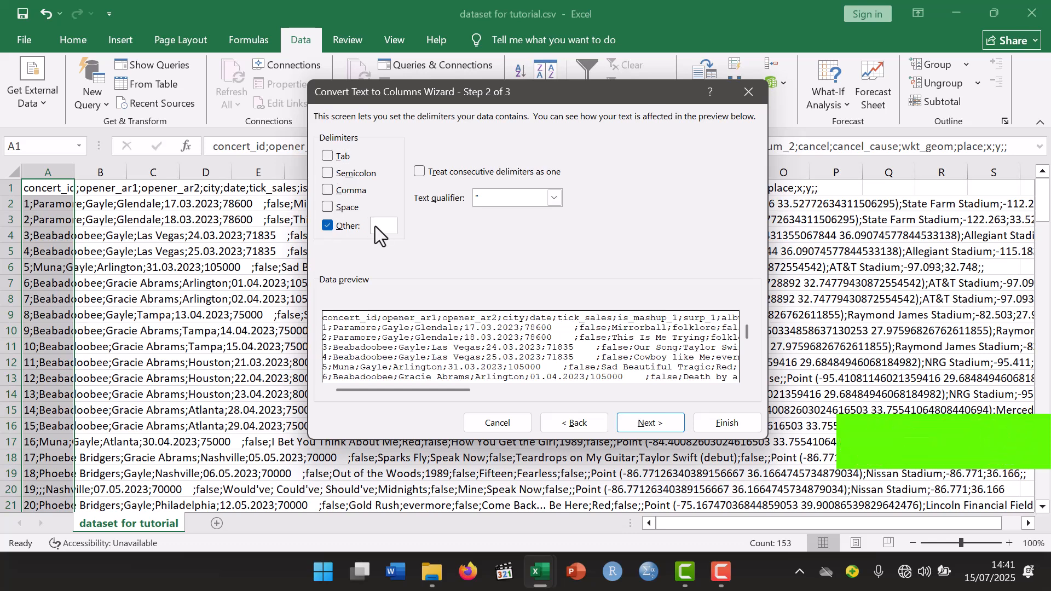
pyautogui.write(';')
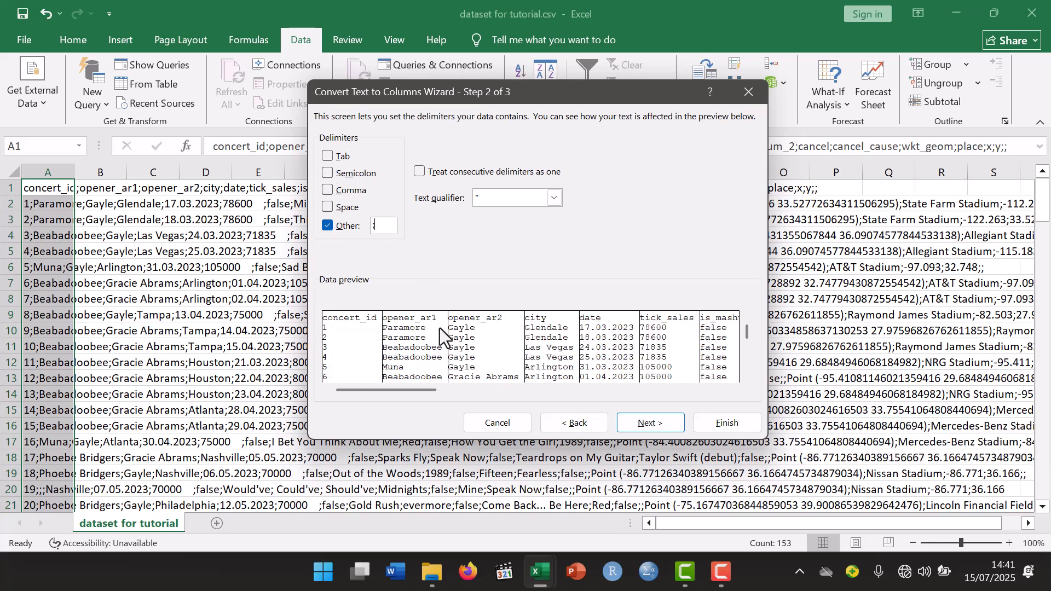
pyautogui.click(641, 429)
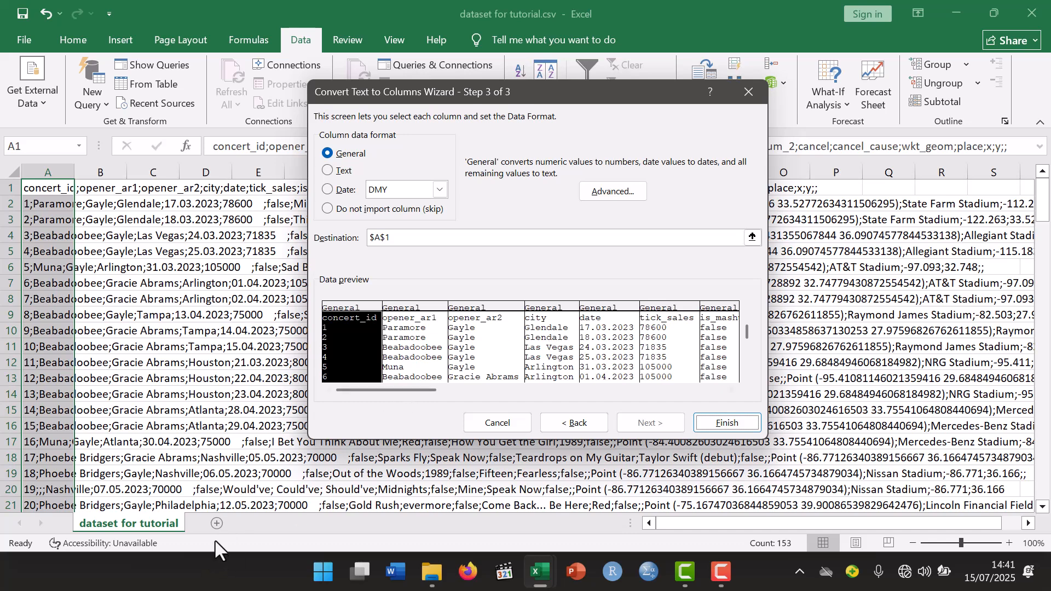
pyautogui.click(752, 237)
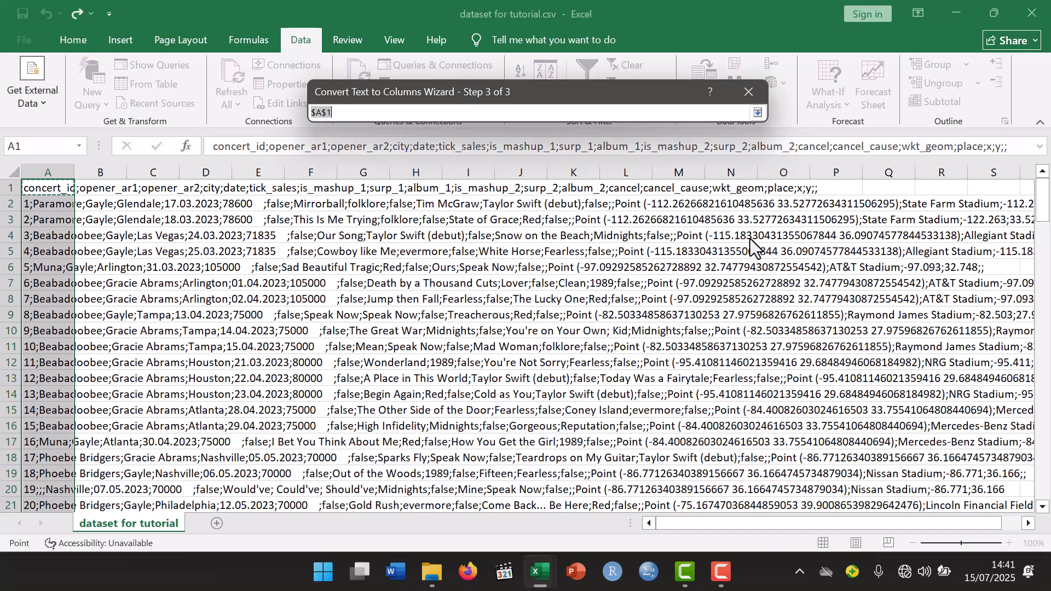
pyautogui.click(751, 91)
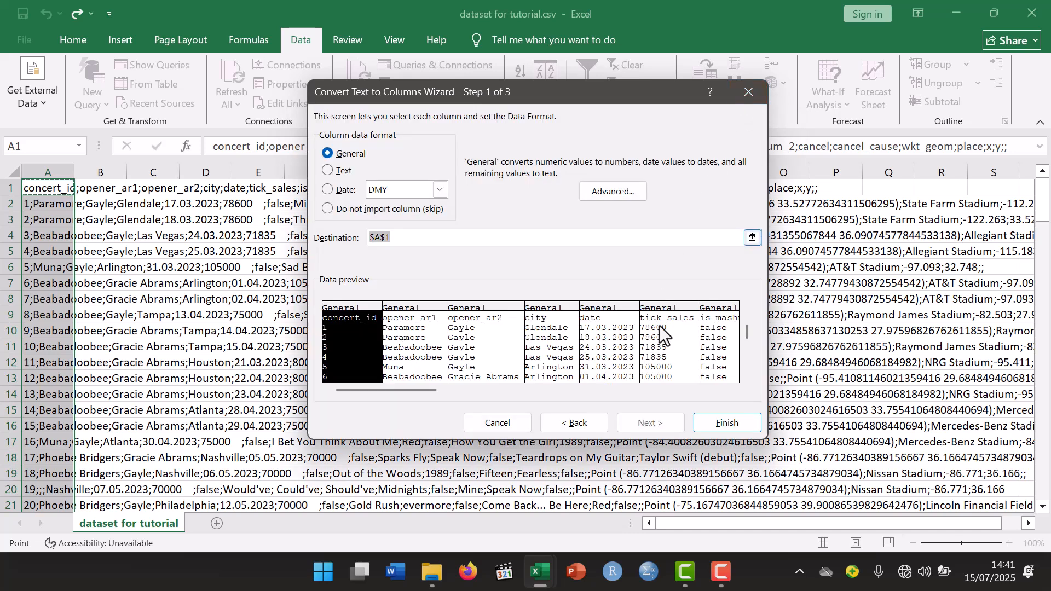
pyautogui.click(724, 423)
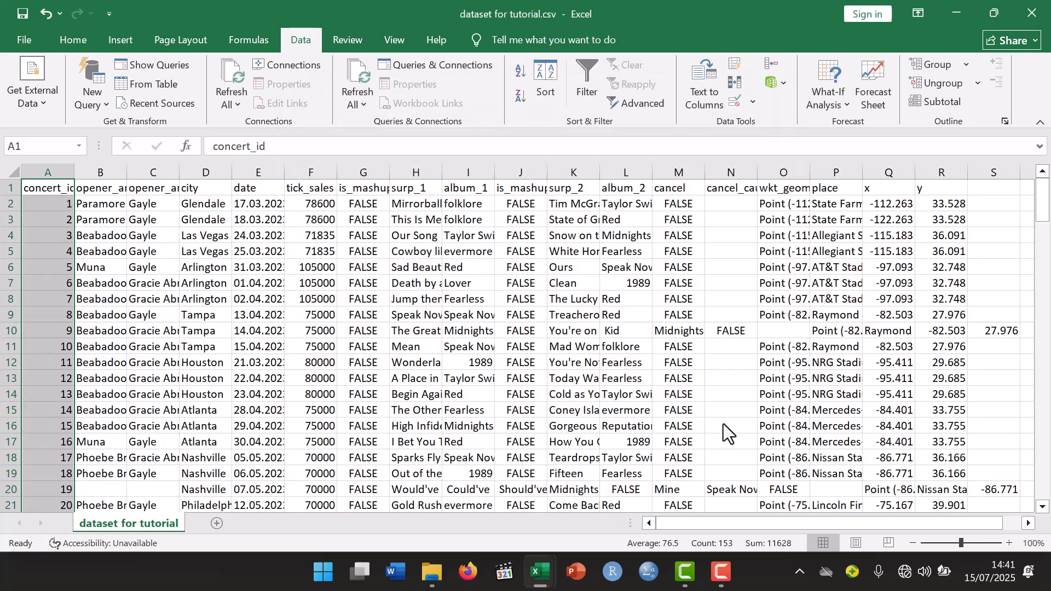
# - Examine the split columns row by row for values that landed under the wrong header
pyautogui.click(136, 249)
pyautogui.click(57, 205)
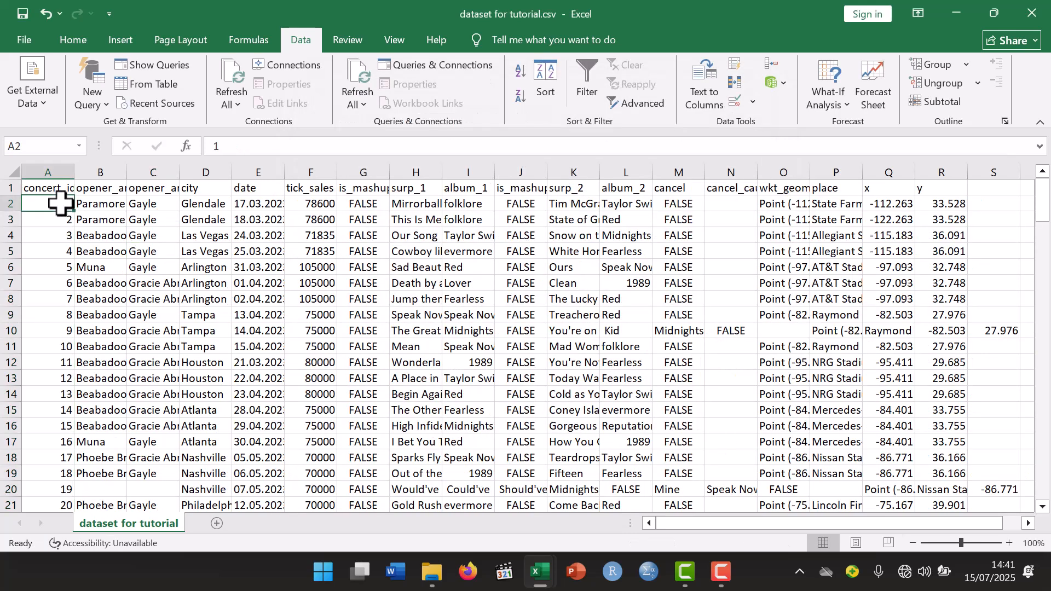
pyautogui.click(265, 236)
pyautogui.click(284, 293)
pyautogui.click(312, 282)
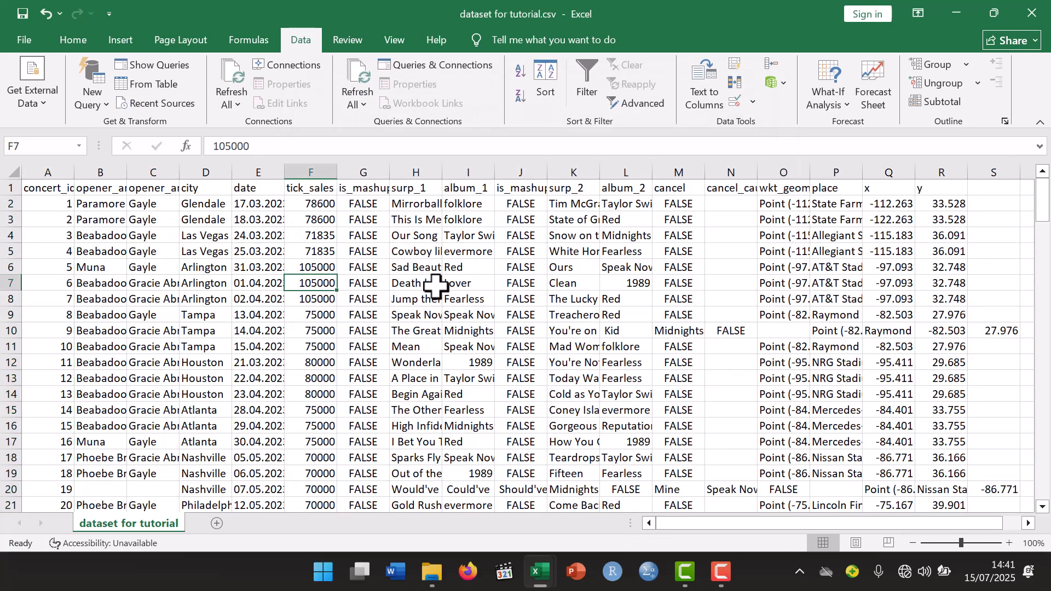
pyautogui.click(437, 285)
pyautogui.click(460, 282)
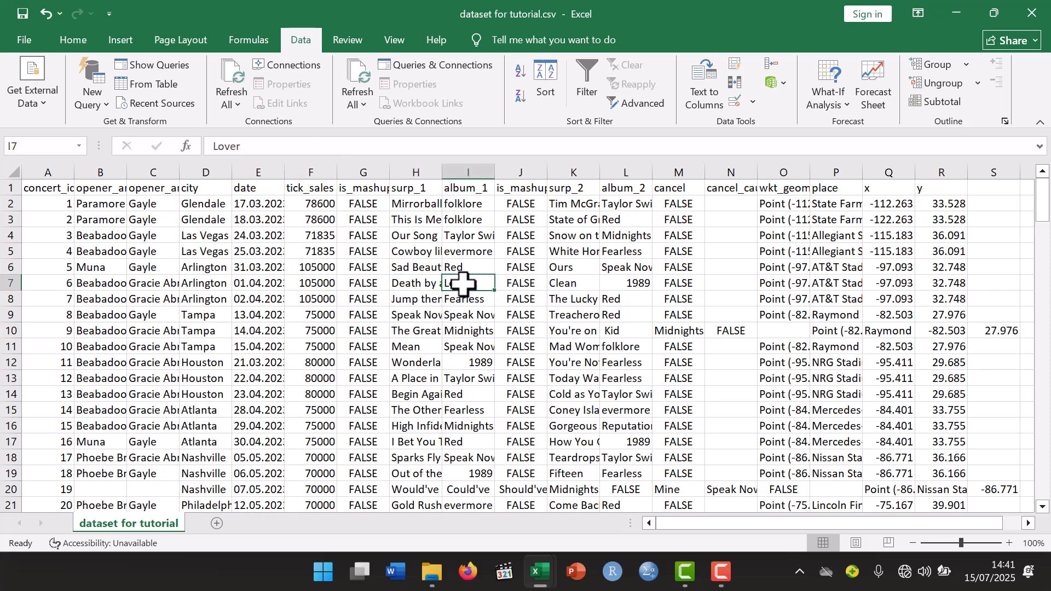
pyautogui.click(565, 281)
pyautogui.click(571, 297)
pyautogui.click(568, 315)
pyautogui.click(570, 331)
pyautogui.click(573, 347)
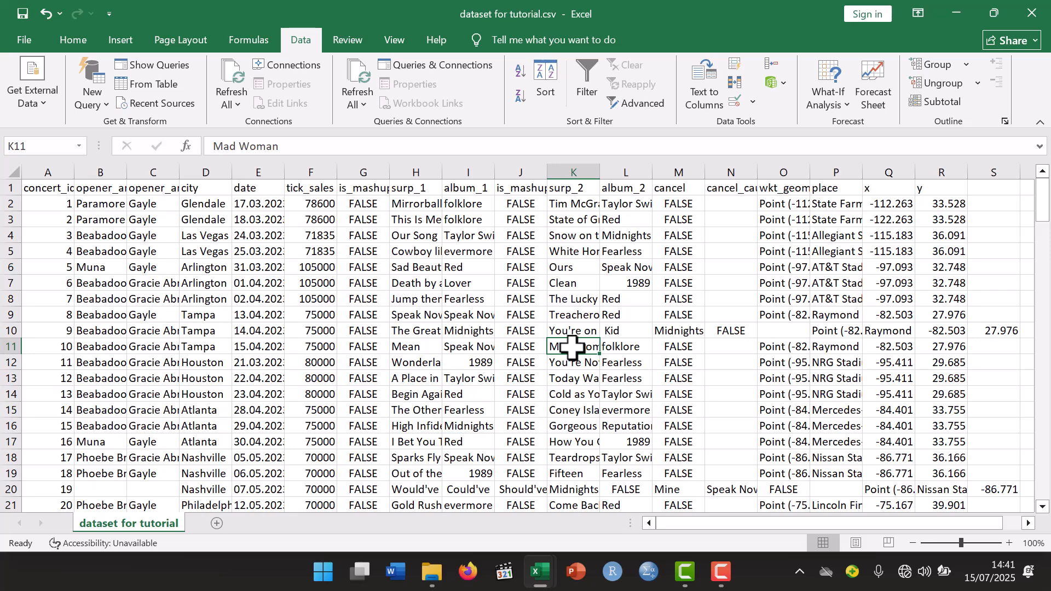
pyautogui.click(463, 345)
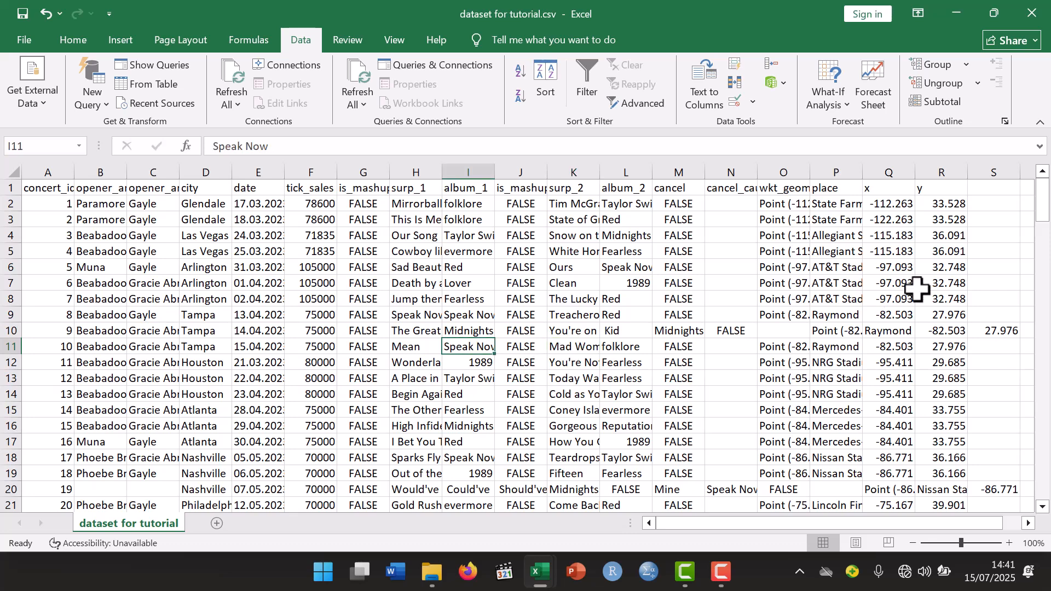
pyautogui.click(828, 325)
pyautogui.click(697, 329)
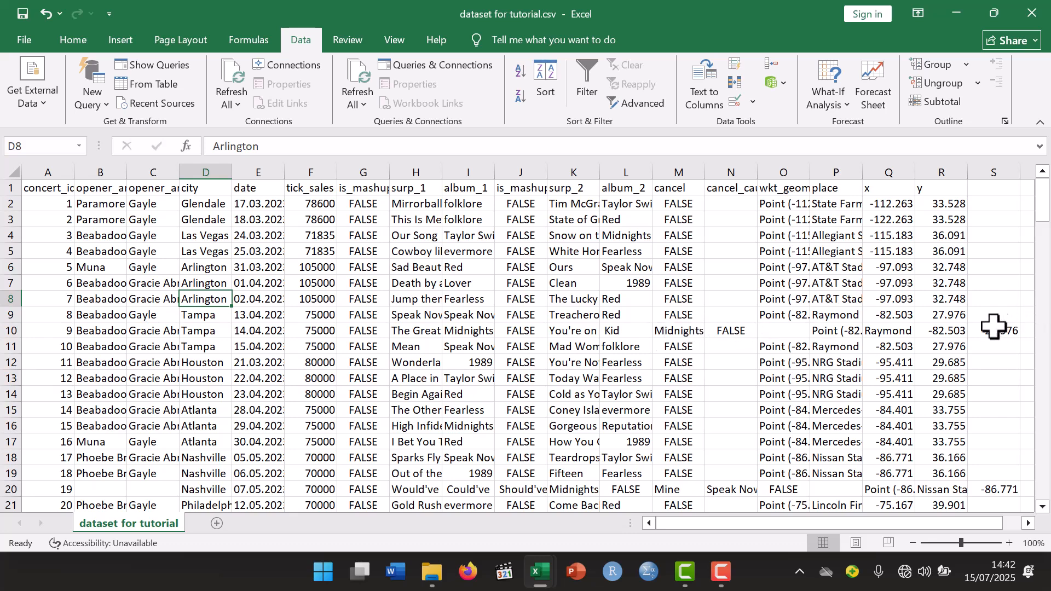
pyautogui.scroll(-9, 814, 333)
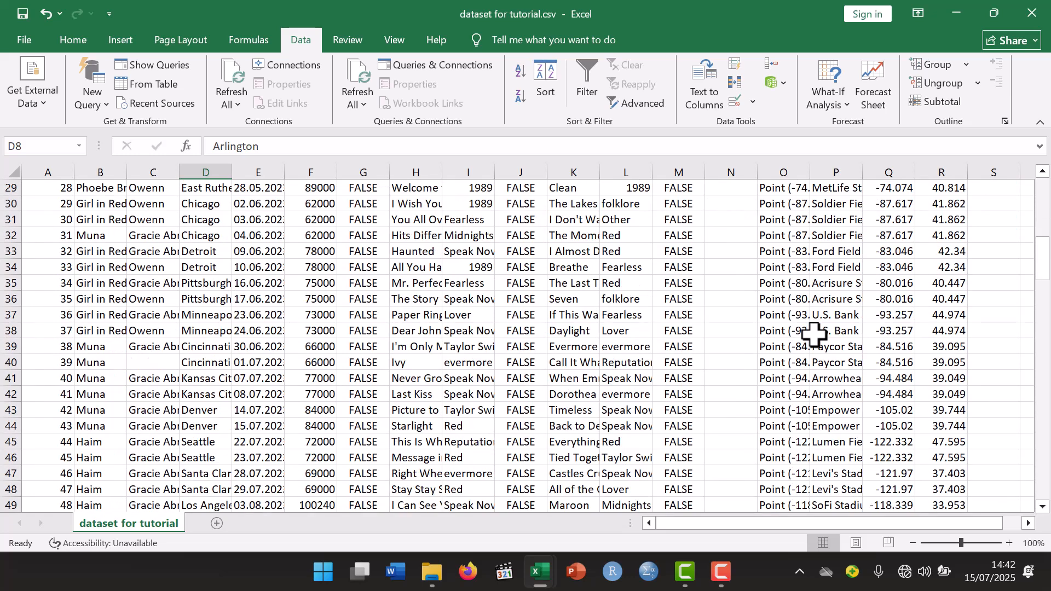
pyautogui.scroll(9, 814, 333)
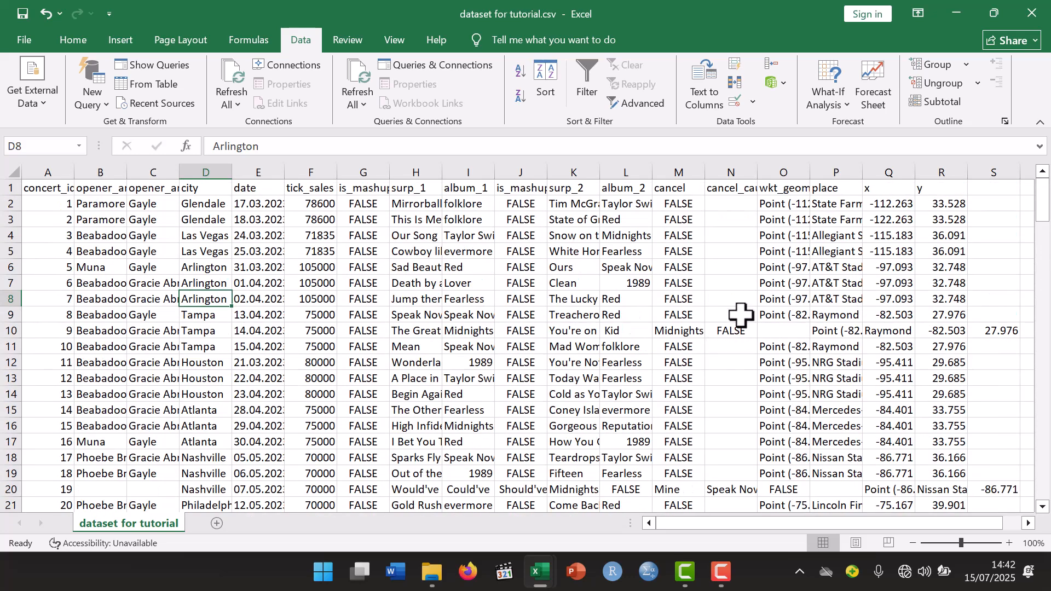
# - Move M10:S10 one column left so it starts in L10, replacing the existing data
pyautogui.scroll(-1, 658, 267)
pyautogui.click(658, 267)
pyautogui.moveTo(658, 267); pyautogui.dragTo(997, 267)
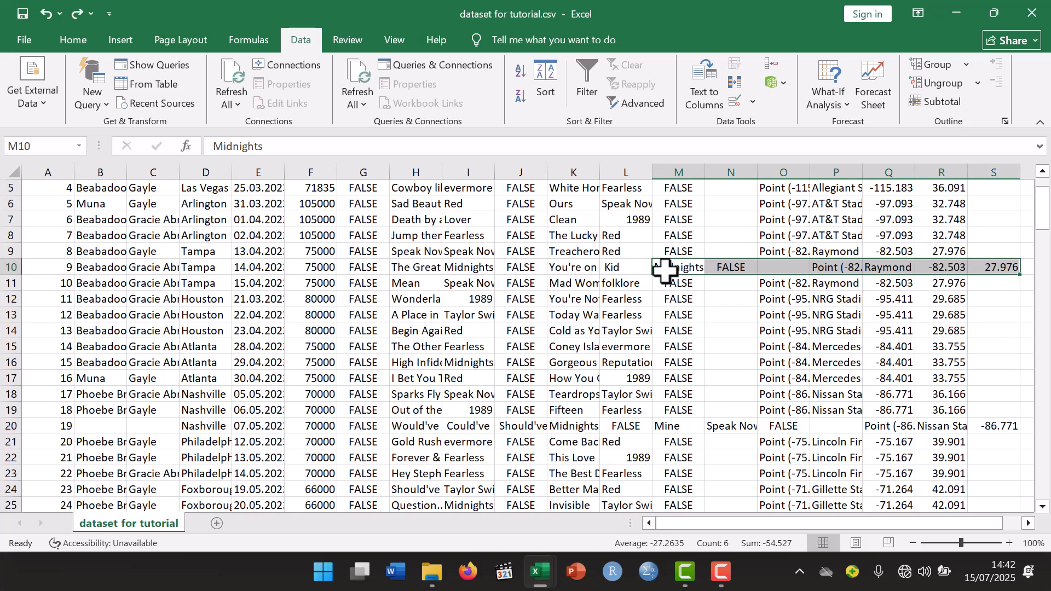
pyautogui.moveTo(653, 266); pyautogui.dragTo(636, 267)
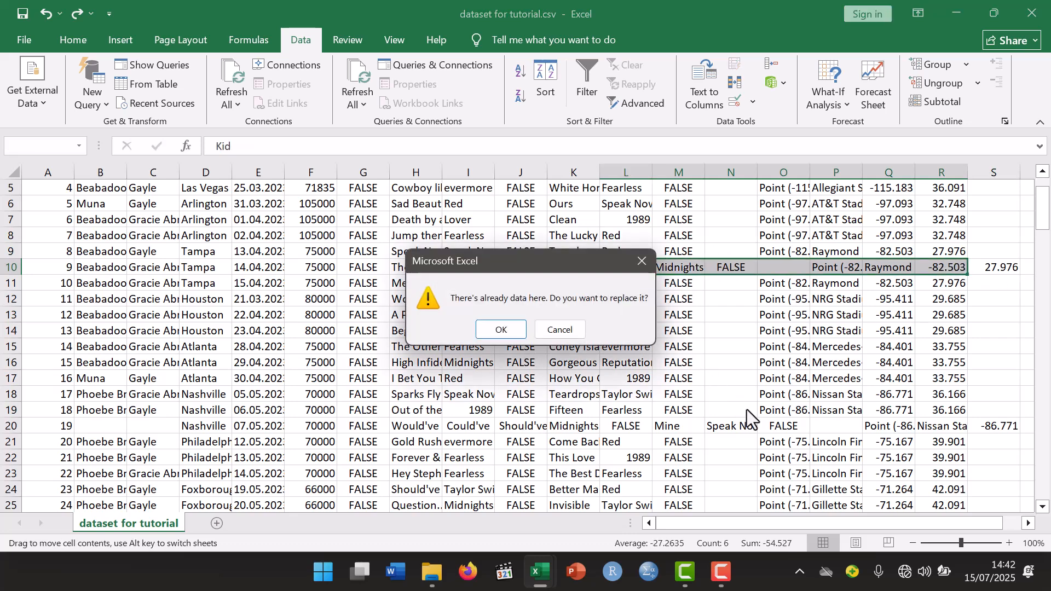
pyautogui.click(500, 329)
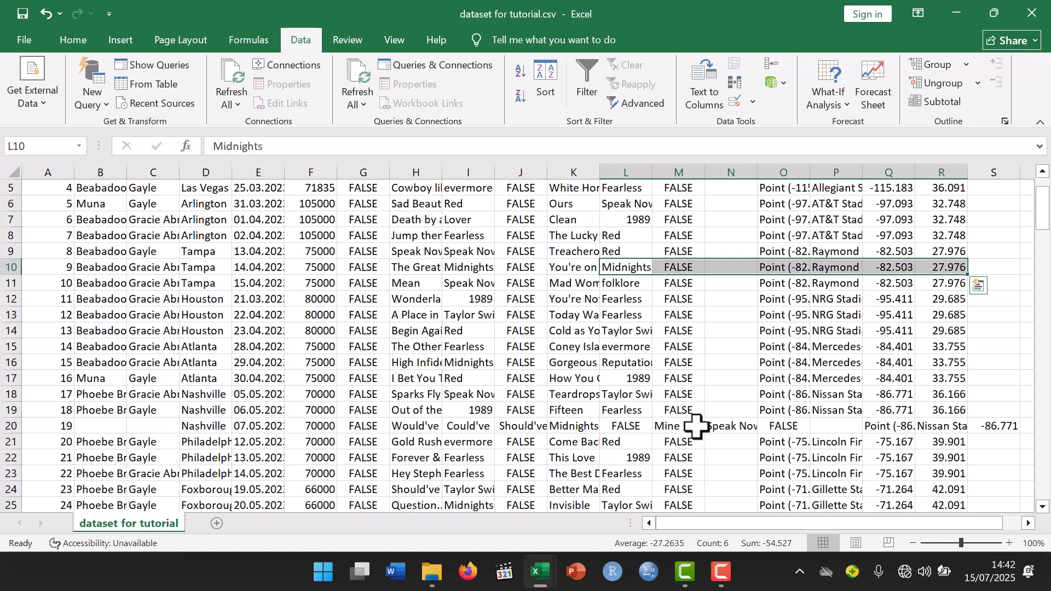
pyautogui.click(665, 427)
pyautogui.click(635, 426)
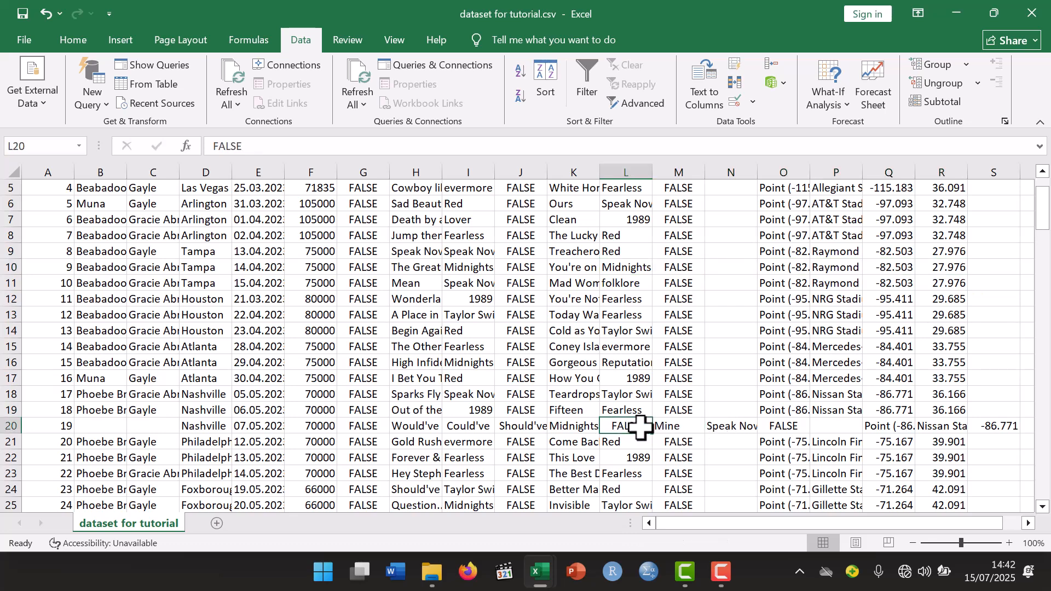
pyautogui.click(583, 426)
pyautogui.click(419, 429)
pyautogui.click(462, 430)
pyautogui.moveTo(575, 427); pyautogui.dragTo(442, 429)
pyautogui.click(560, 329)
pyautogui.moveTo(547, 430); pyautogui.dragTo(987, 432)
pyautogui.click(516, 329)
pyautogui.hotkey('ctrl', 'z')
# - Move K20:T20 two columns left so it starts in I20, replacing the existing data
pyautogui.moveTo(465, 428); pyautogui.dragTo(942, 428)
pyautogui.moveTo(442, 426); pyautogui.dragTo(356, 426)
pyautogui.click(496, 332)
# - In the next three misaligned rows, through row 71, move the cells in columns M to S one column left to column L, replacing existing data
pyautogui.scroll(-13, 461, 282)
pyautogui.click(461, 281)
pyautogui.moveTo(574, 283); pyautogui.dragTo(888, 286)
pyautogui.moveTo(548, 285); pyautogui.dragTo(517, 286)
pyautogui.click(509, 330)
pyautogui.moveTo(574, 378); pyautogui.dragTo(888, 378)
pyautogui.moveTo(547, 379); pyautogui.dragTo(520, 379)
pyautogui.click(507, 332)
pyautogui.scroll(-5, 510, 339)
pyautogui.moveTo(574, 346); pyautogui.dragTo(888, 345)
pyautogui.moveTo(547, 347); pyautogui.dragTo(519, 347)
pyautogui.click(502, 331)
# - Shift the displaced cells of row 78 left so the album_1 value lands in column I, replacing the existing data
pyautogui.click(564, 458)
pyautogui.click(519, 459)
pyautogui.moveTo(466, 459); pyautogui.dragTo(888, 456)
pyautogui.click(509, 330)
pyautogui.moveTo(389, 459); pyautogui.dragTo(384, 458)
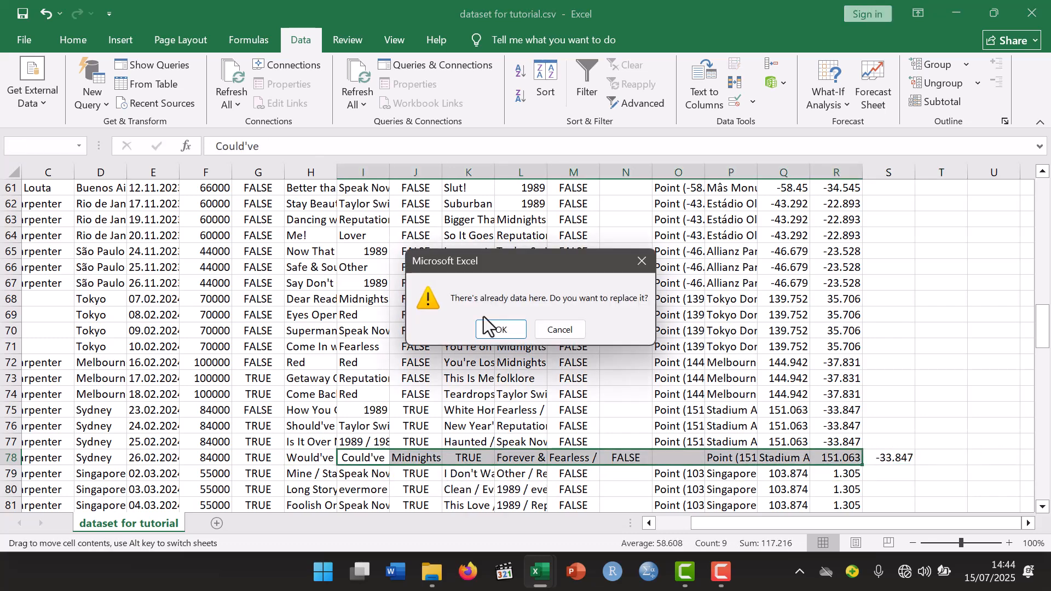
pyautogui.click(502, 330)
# - In the next three misaligned rows below row 78, move the cells from column M onward one column left to column L, replacing existing data
pyautogui.scroll(-5, 525, 279)
pyautogui.moveTo(574, 267); pyautogui.dragTo(888, 268)
pyautogui.moveTo(548, 272); pyautogui.dragTo(536, 277)
pyautogui.click(501, 327)
pyautogui.click(571, 440)
pyautogui.click(525, 442)
pyautogui.moveTo(570, 442); pyautogui.dragTo(534, 446)
pyautogui.click(501, 330)
pyautogui.moveTo(566, 492); pyautogui.dragTo(533, 490)
pyautogui.click(502, 330)
# - In the next misaligned row, move the displaced cells left so the album_1 value starts in column I, replacing the existing data
pyautogui.scroll(-1, 502, 333)
pyautogui.scroll(-4, 502, 333)
pyautogui.moveTo(573, 332); pyautogui.dragTo(941, 335)
pyautogui.moveTo(471, 332); pyautogui.dragTo(373, 335)
pyautogui.click(503, 331)
# - Move J103:S103 one column left so it starts in I103, replacing the existing data
pyautogui.scroll(-3, 503, 350)
pyautogui.click(504, 284)
pyautogui.click(378, 284)
pyautogui.moveTo(394, 284); pyautogui.dragTo(898, 282)
pyautogui.moveTo(391, 286); pyautogui.dragTo(373, 285)
pyautogui.click(503, 330)
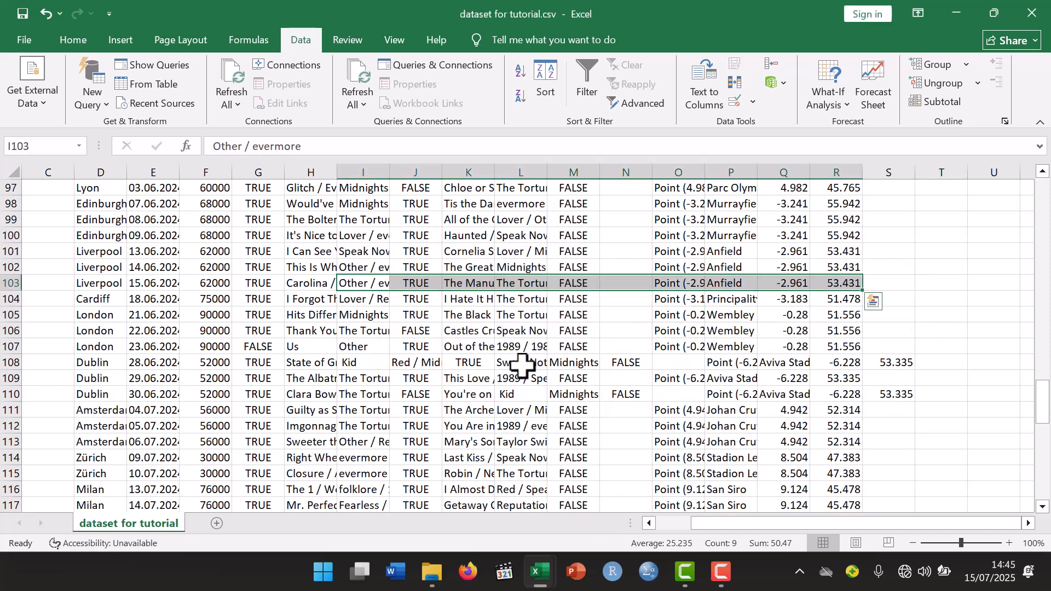
# - Move J108:S108 to start in I108 and M110:S110 to start in L110, replacing the existing data
pyautogui.click(522, 365)
pyautogui.moveTo(423, 361); pyautogui.dragTo(860, 372)
pyautogui.click(495, 328)
pyautogui.click(468, 394)
pyautogui.click(416, 394)
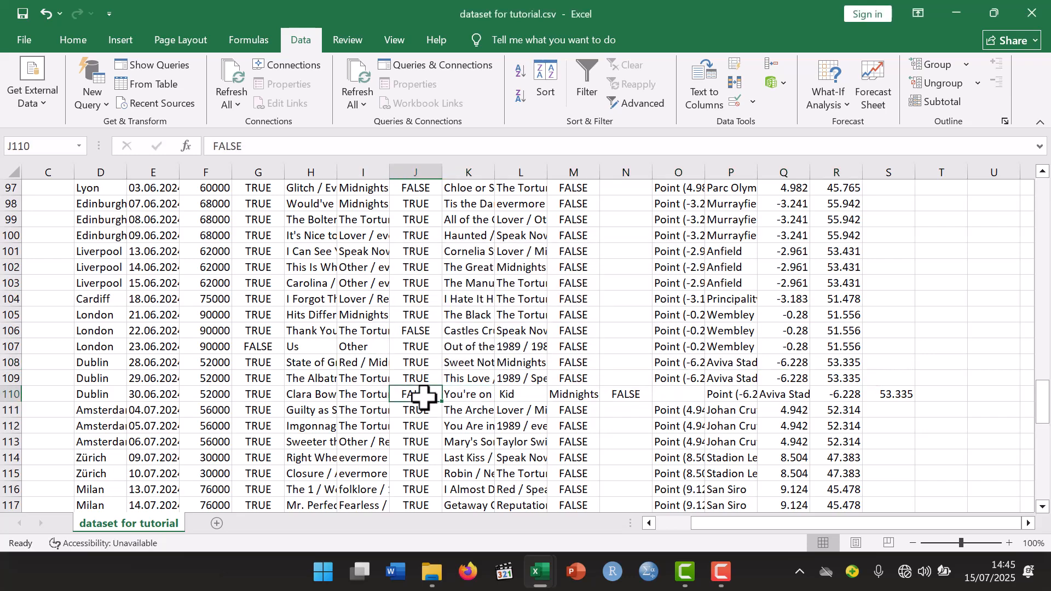
pyautogui.moveTo(569, 394); pyautogui.dragTo(495, 393)
pyautogui.click(500, 331)
# - Move the cells from column M onward one column left to column L in the next misaligned row and in row 147, replacing existing data
pyautogui.scroll(-9, 495, 330)
pyautogui.moveTo(572, 331); pyautogui.dragTo(497, 338)
pyautogui.click(497, 332)
pyautogui.scroll(-5, 509, 328)
pyautogui.moveTo(562, 280); pyautogui.dragTo(495, 286)
pyautogui.click(500, 331)
# - Move J152:S152 one column left so it starts in I152, replacing the existing data
pyautogui.click(524, 363)
pyautogui.click(562, 363)
pyautogui.moveTo(416, 363); pyautogui.dragTo(892, 363)
pyautogui.moveTo(490, 355); pyautogui.dragTo(437, 350)
pyautogui.click(501, 332)
pyautogui.click(502, 300)
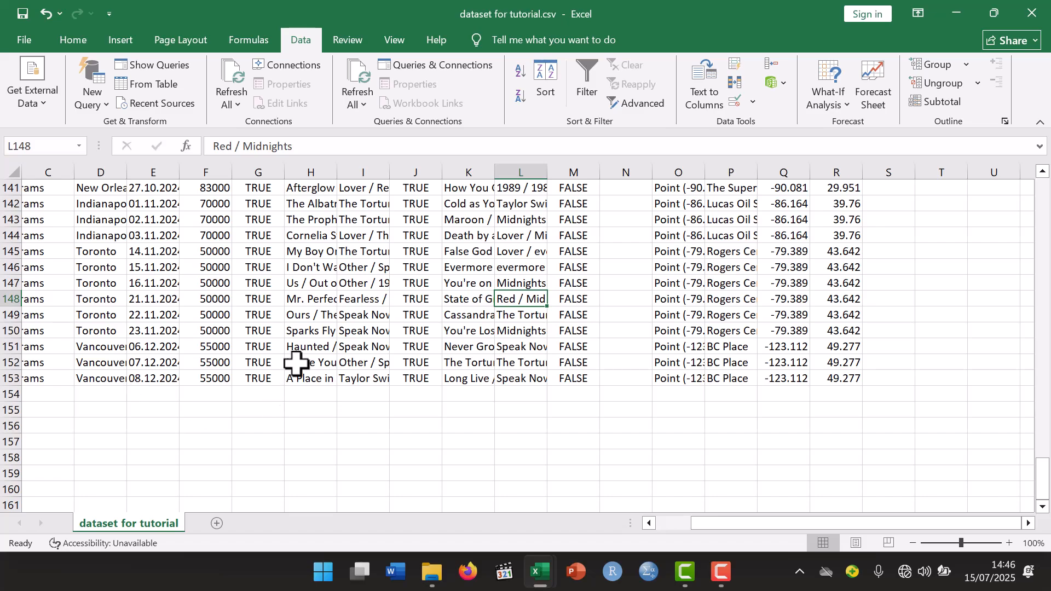
# - Check the alignment of all rows between the header and row 153, and delete the cancel_cause column
pyautogui.scroll(20, 296, 362)
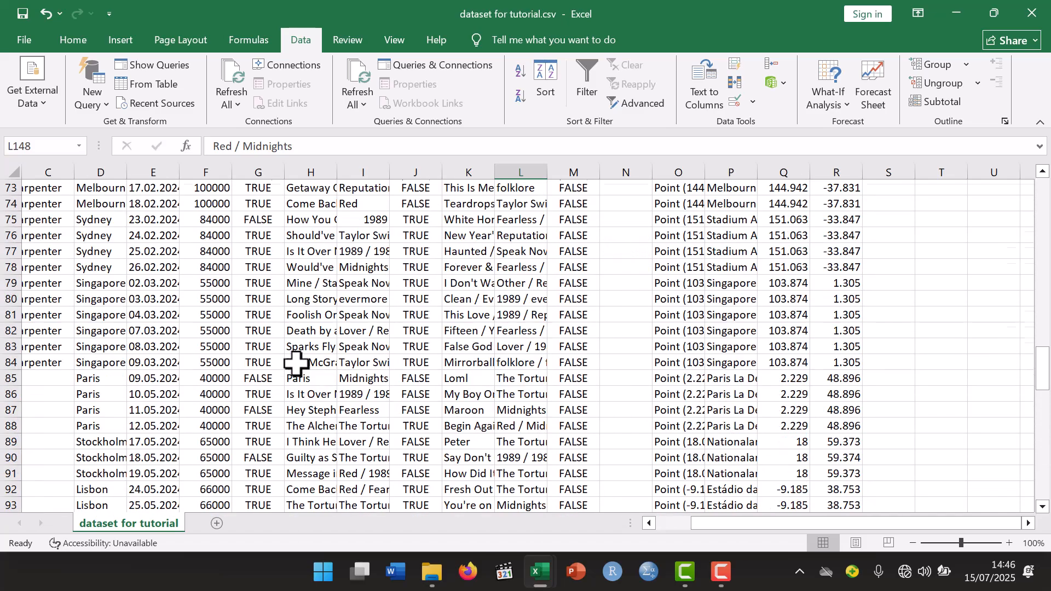
pyautogui.scroll(-20, 296, 363)
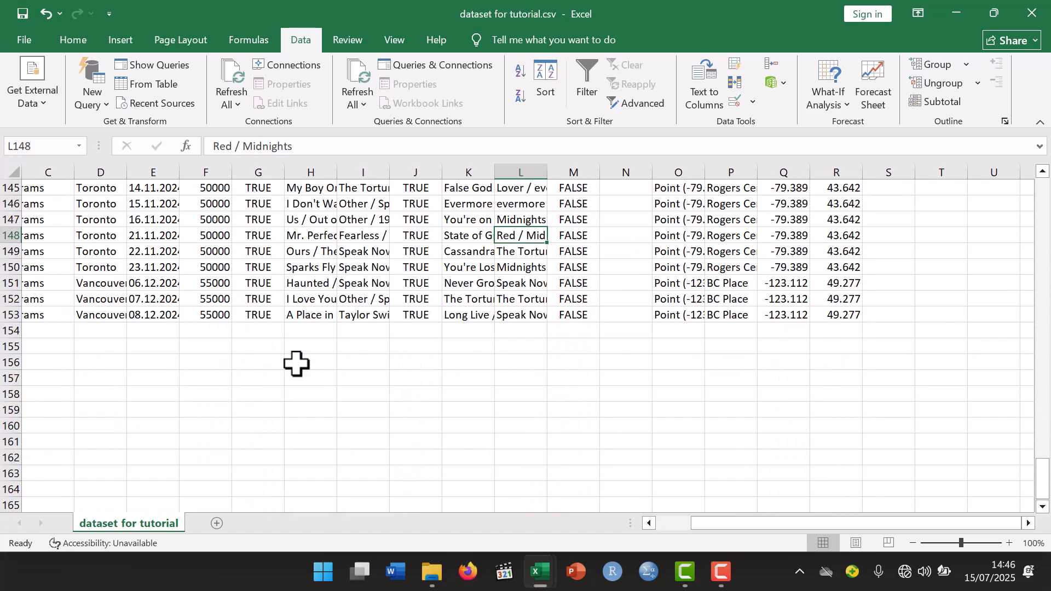
pyautogui.scroll(20, 296, 362)
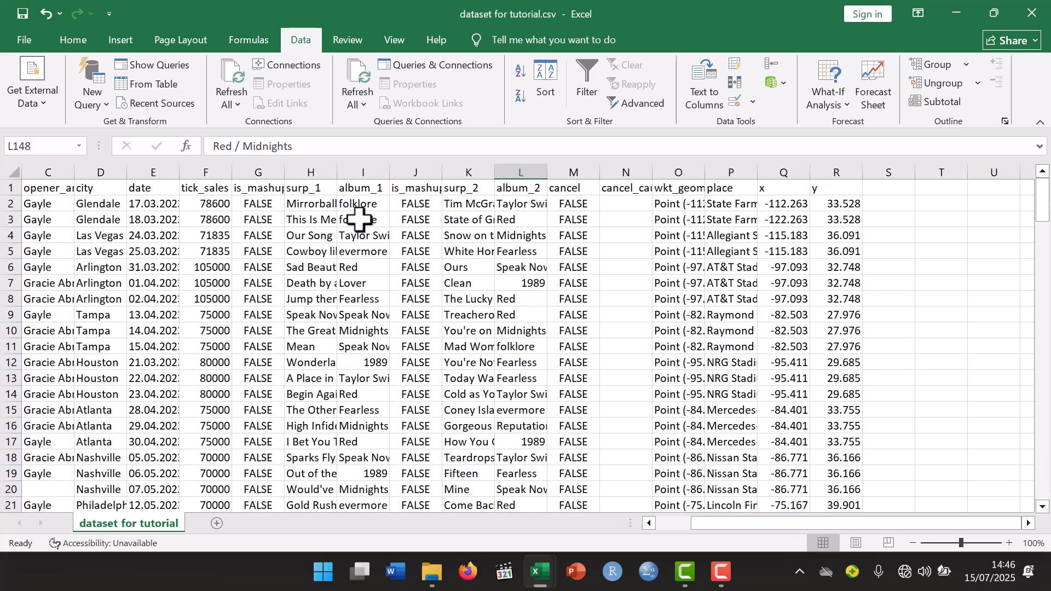
# - Select the whole concert table and add filters to its header row
pyautogui.click(314, 236)
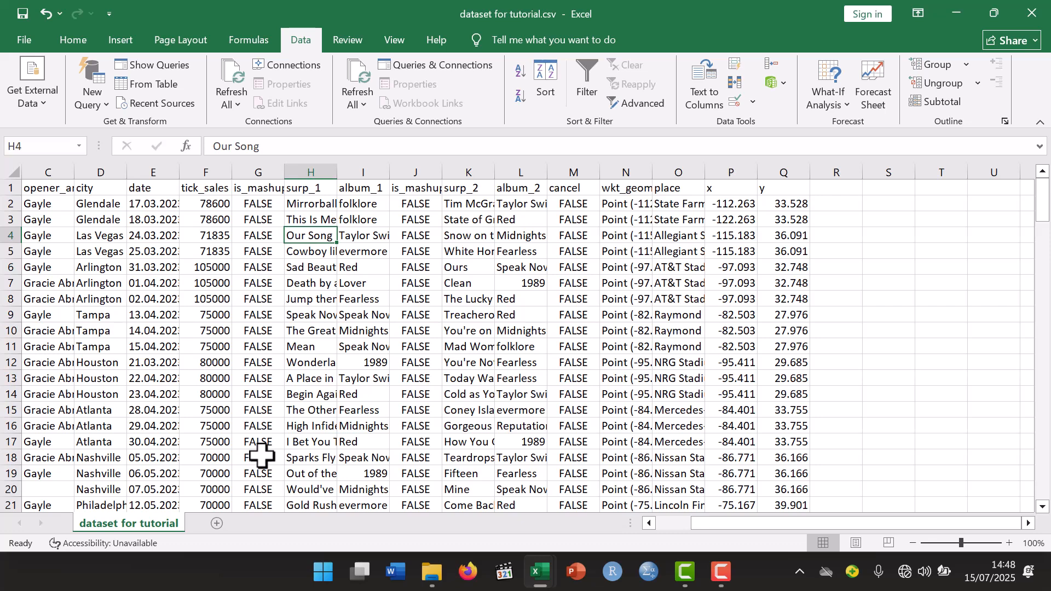
pyautogui.hotkey('ctrl', 'a')
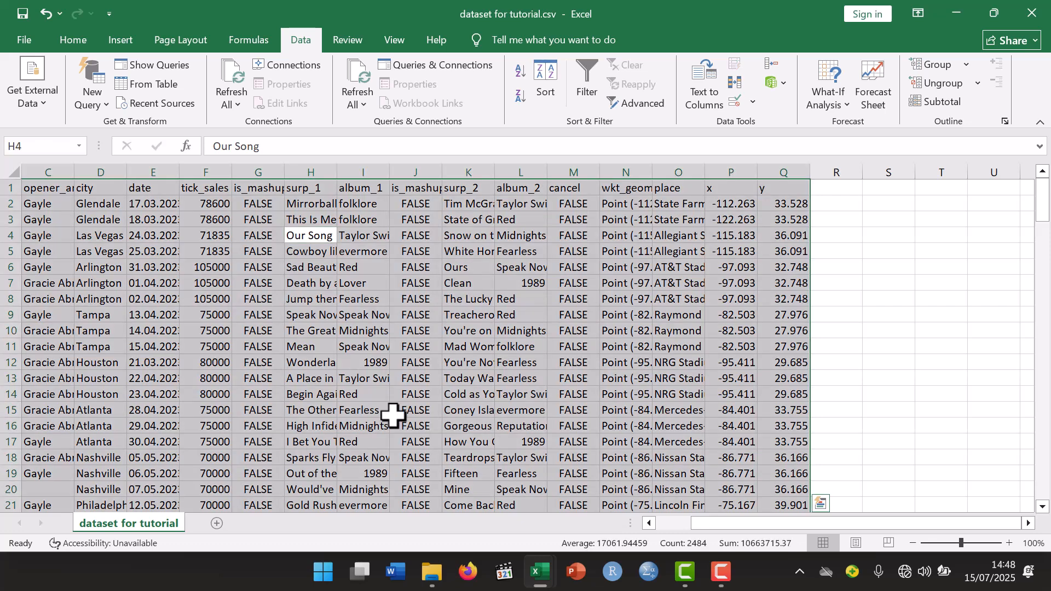
pyautogui.click(581, 76)
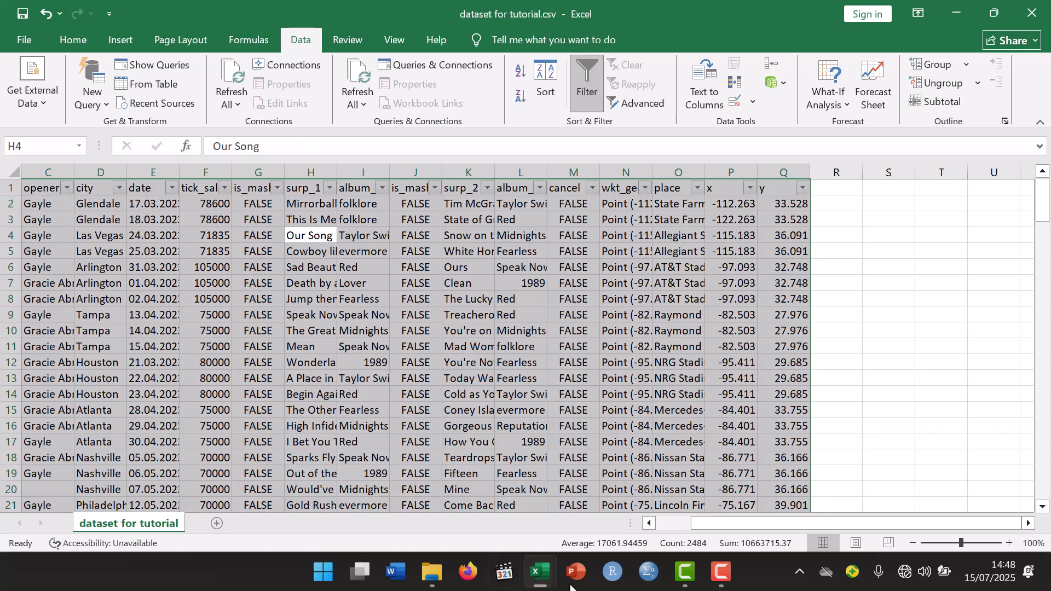
# - Look through the filter values of the concert_id column from the first to the last ID
pyautogui.moveTo(819, 523); pyautogui.dragTo(745, 524)
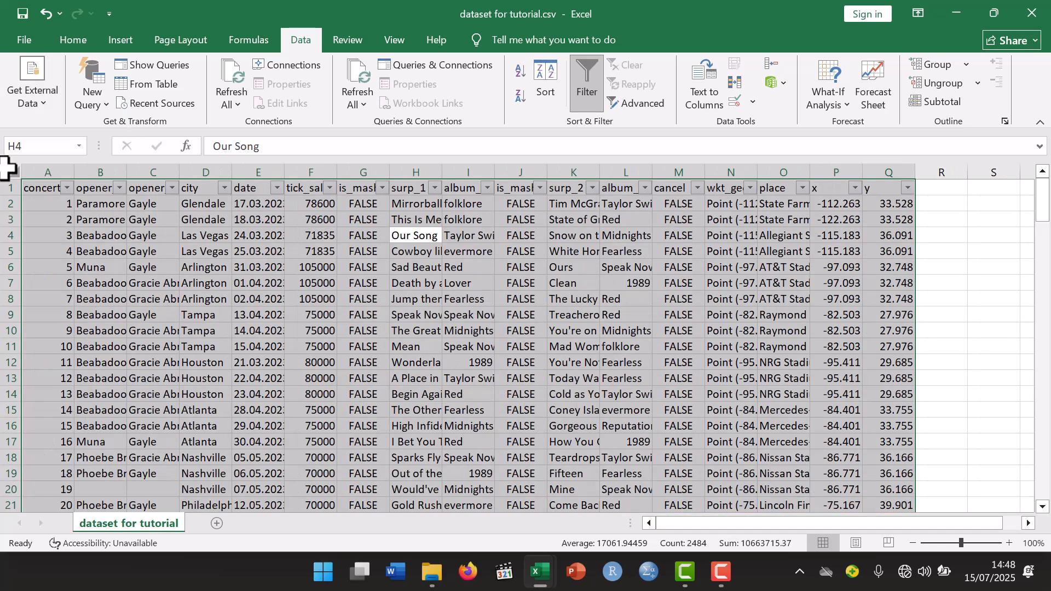
pyautogui.click(67, 189)
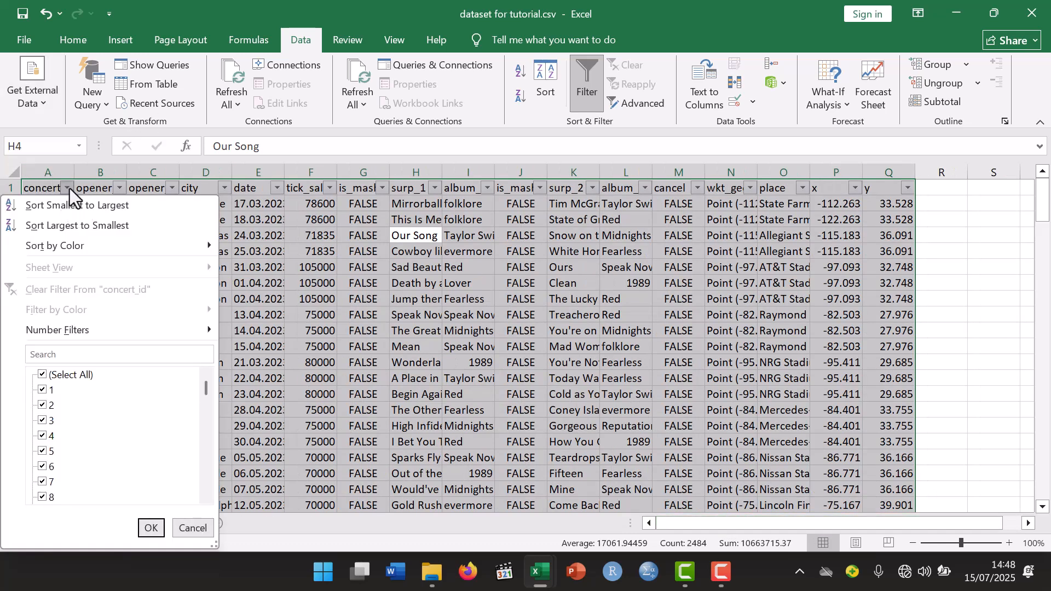
pyautogui.scroll(-20, 73, 382)
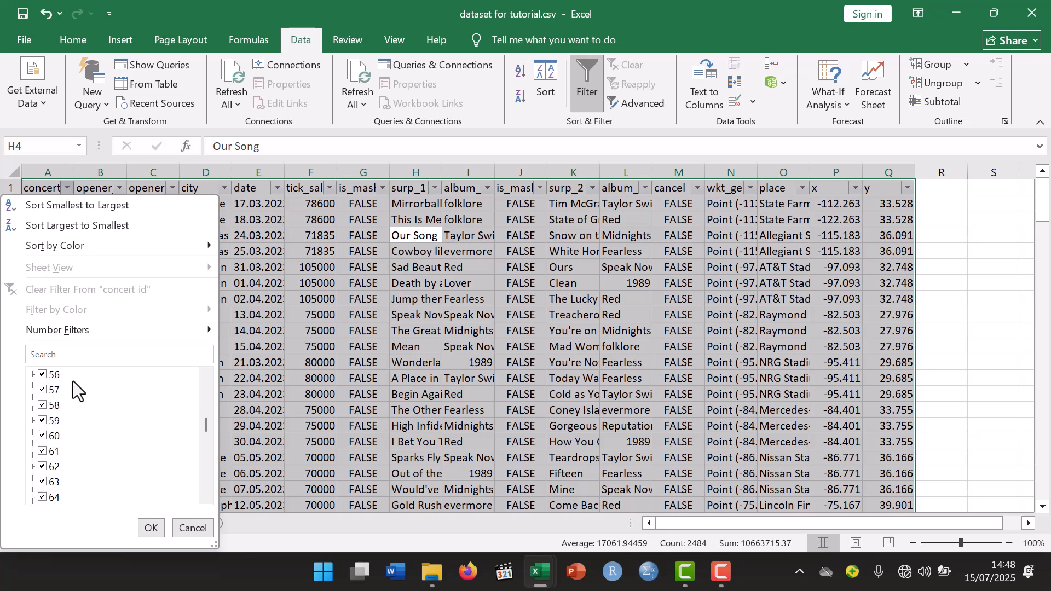
pyautogui.scroll(-20, 73, 381)
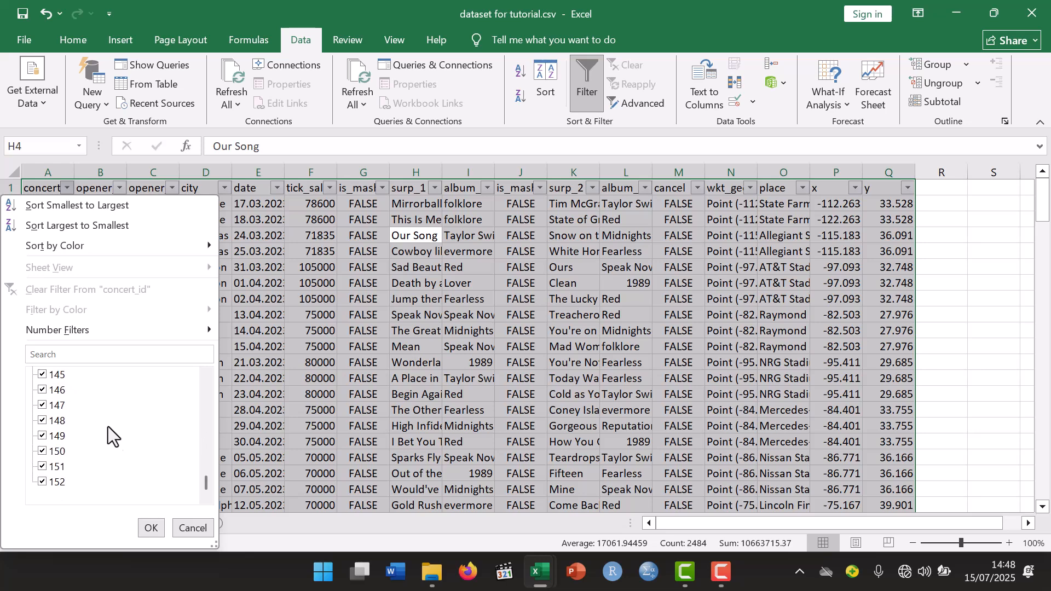
pyautogui.click(150, 528)
# - Review the filter values of the opener_ar1 and opener_ar2 columns, keeping every value selected
pyautogui.click(119, 188)
pyautogui.scroll(-1, 104, 435)
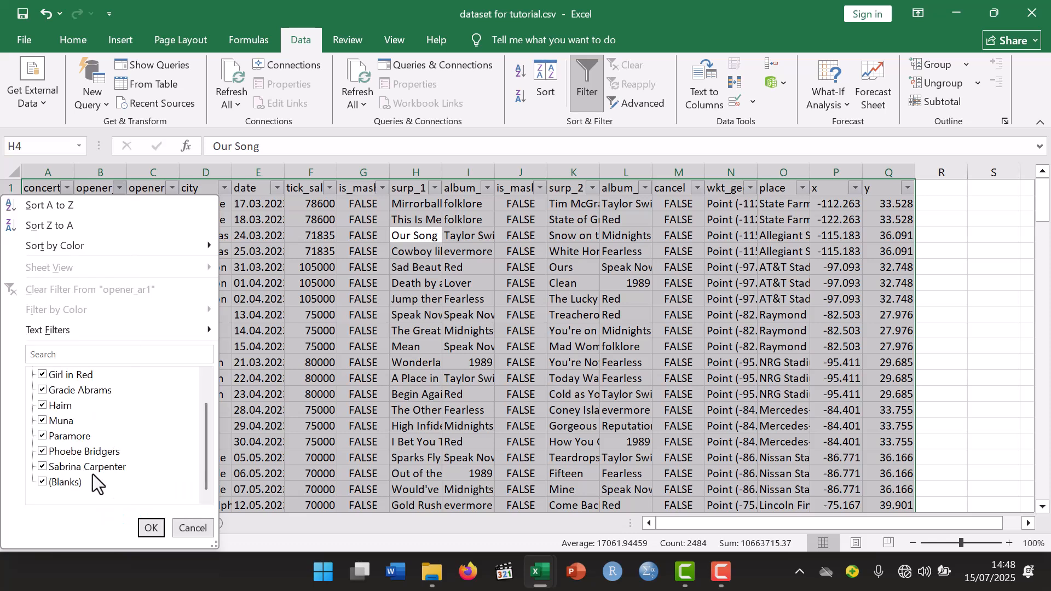
pyautogui.scroll(1, 57, 483)
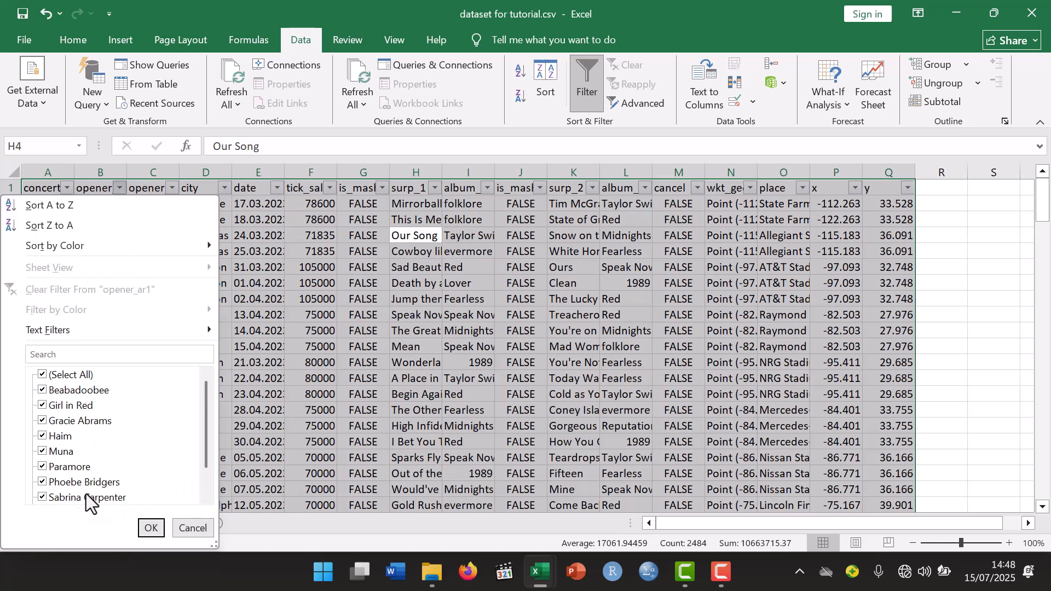
pyautogui.click(150, 528)
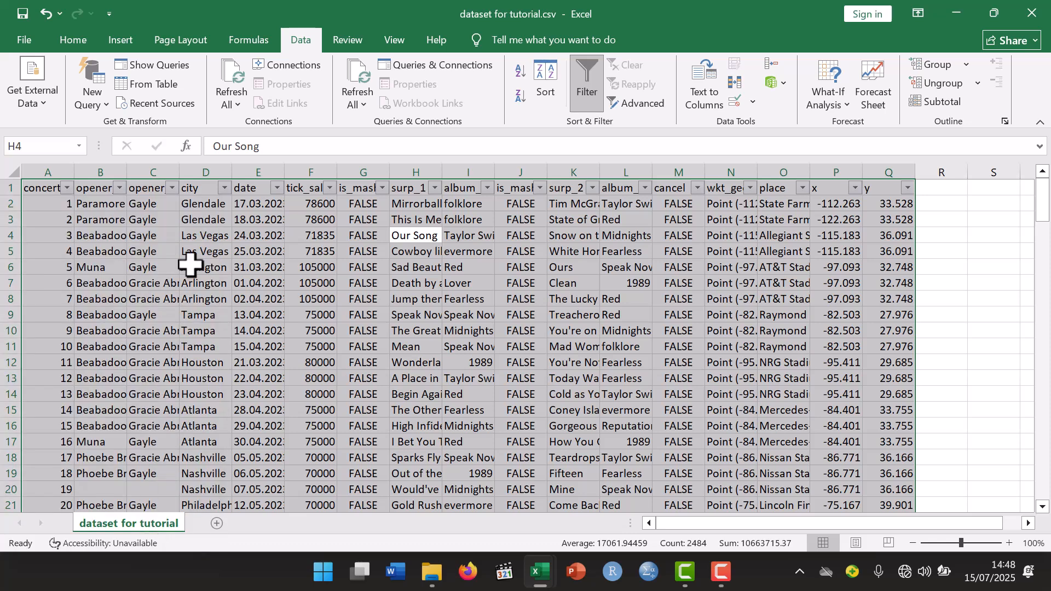
pyautogui.click(171, 188)
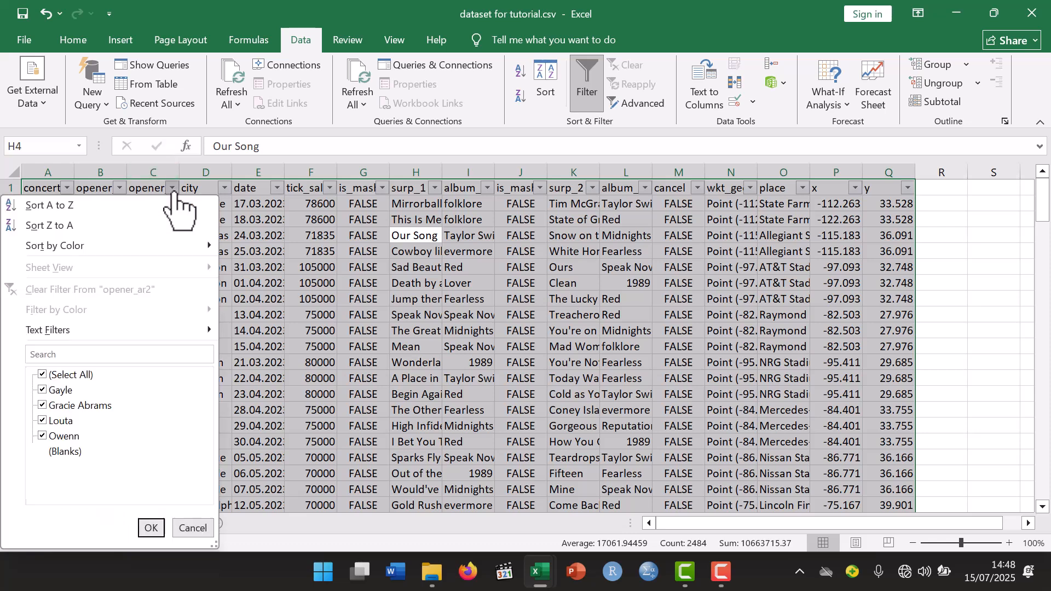
pyautogui.click(152, 529)
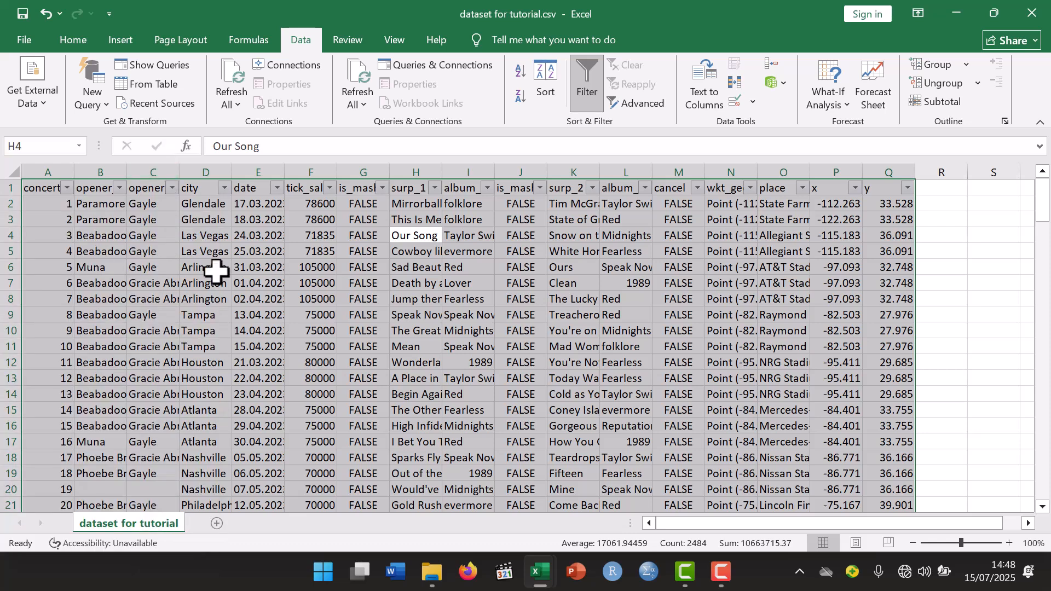
# - Review the filter values of the city and date columns for inconsistencies, keeping every value selected
pyautogui.click(224, 188)
pyautogui.scroll(-15, 97, 492)
pyautogui.scroll(10, 98, 492)
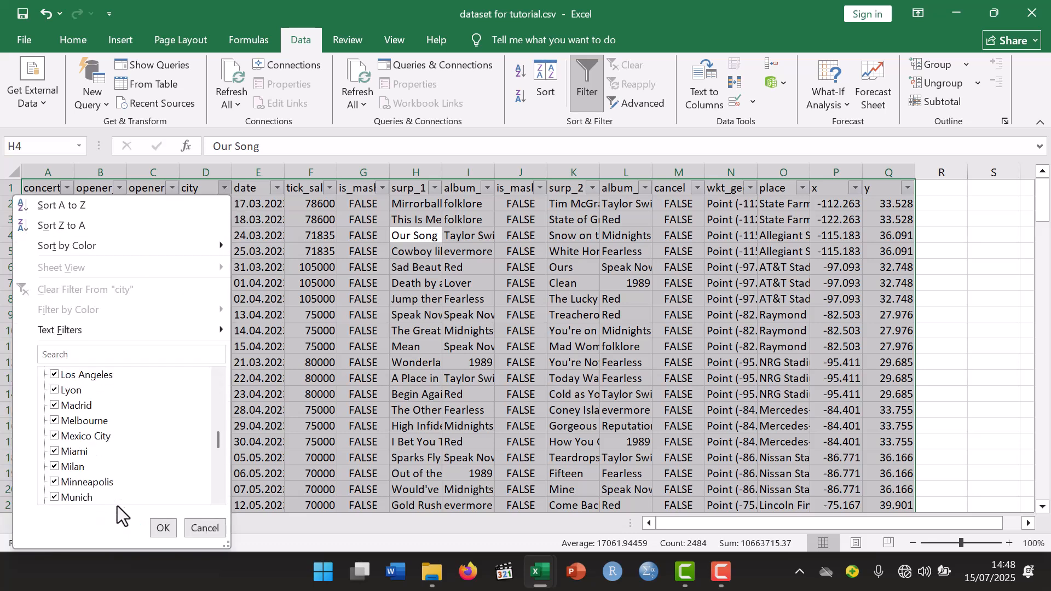
pyautogui.click(160, 528)
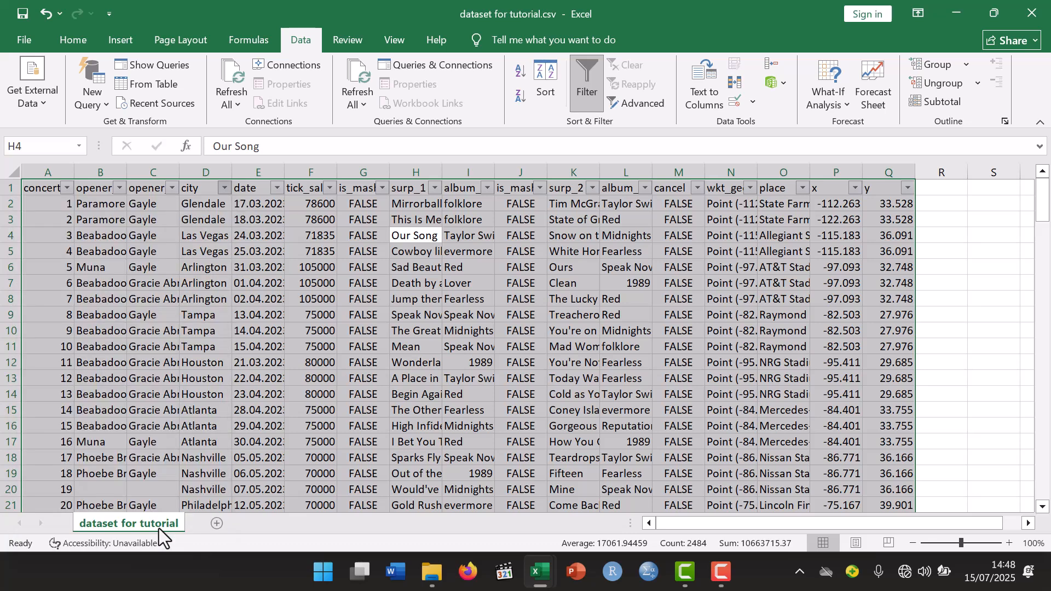
pyautogui.click(278, 188)
pyautogui.scroll(-15, 168, 462)
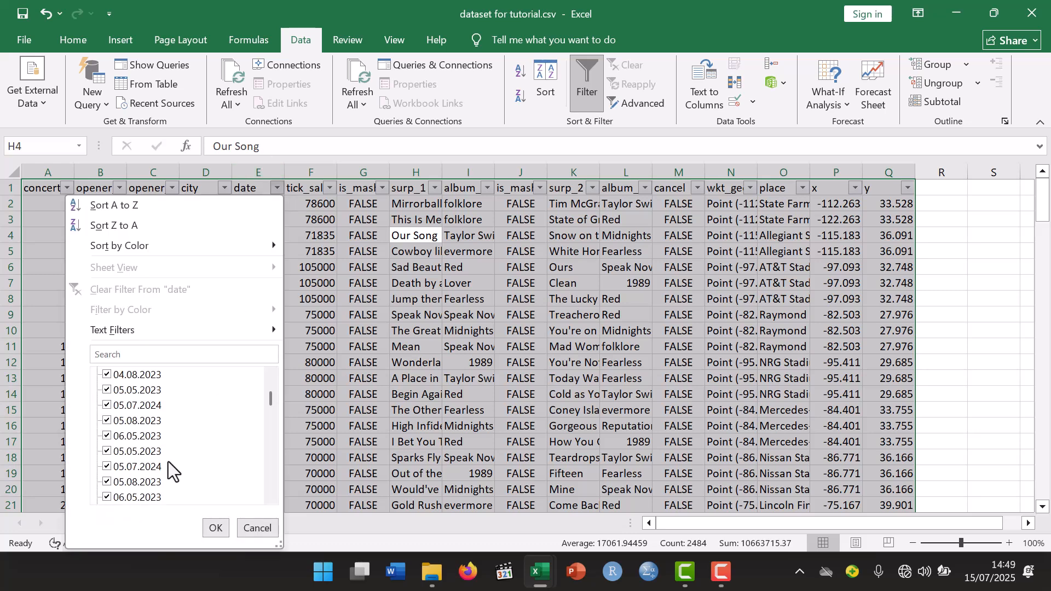
pyautogui.scroll(-15, 168, 462)
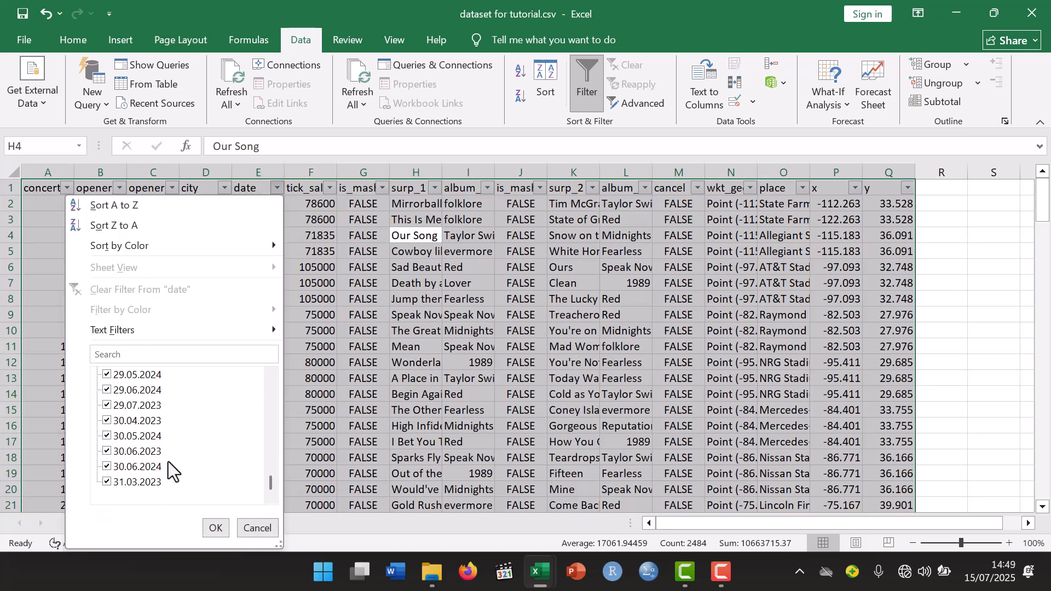
pyautogui.click(215, 527)
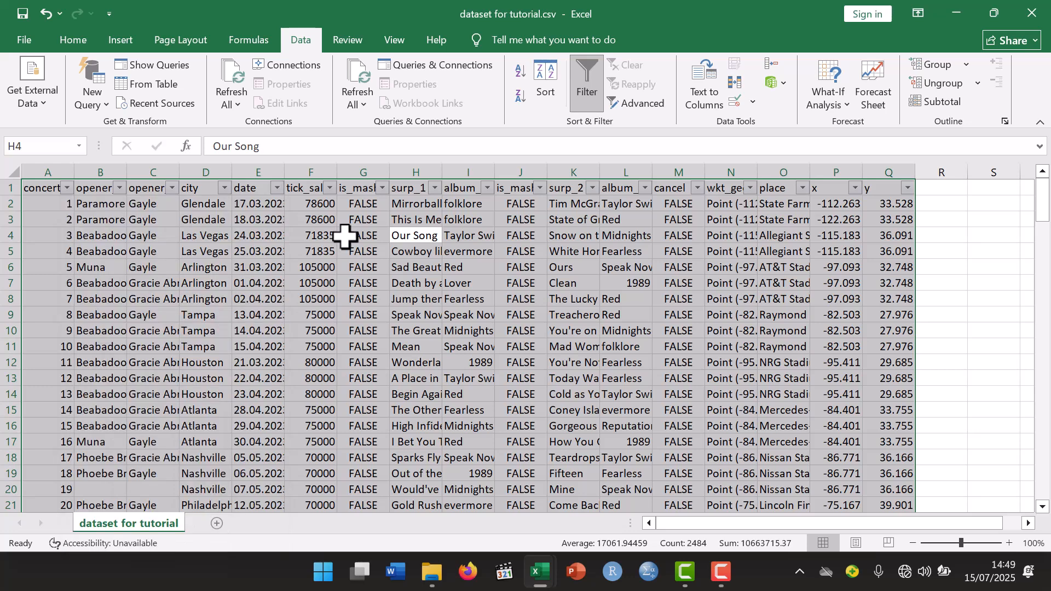
# - Check the filter values of the tick_sales and is_mashup_1 columns, keeping every value selected
pyautogui.click(330, 187)
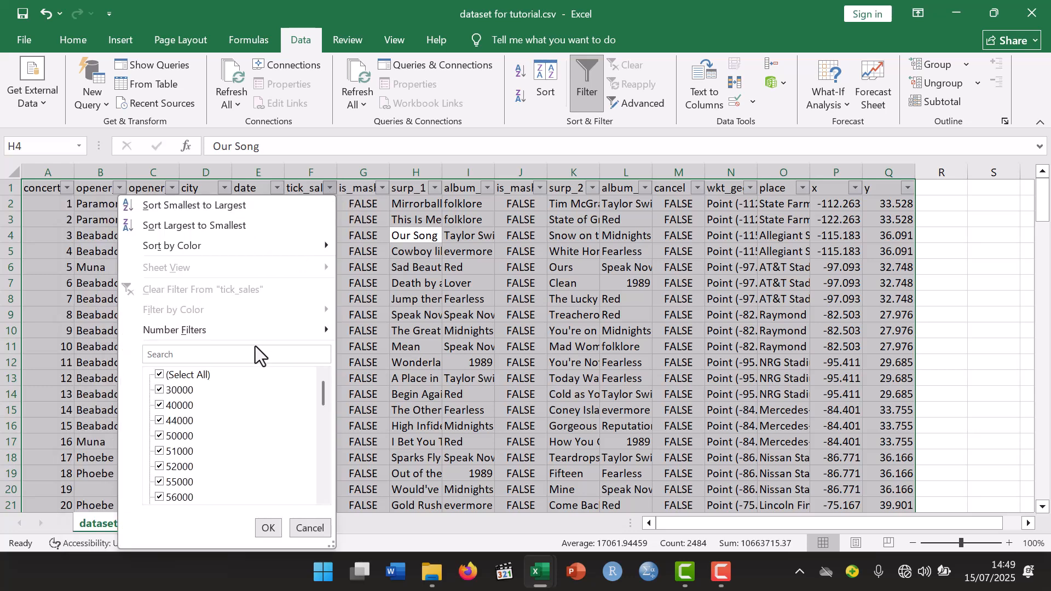
pyautogui.click(271, 530)
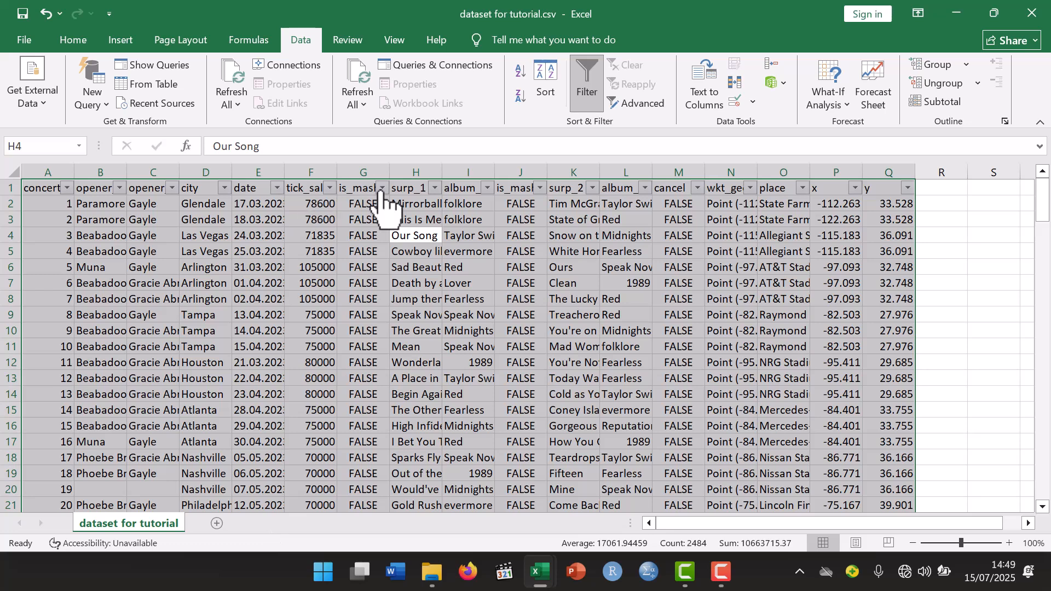
pyautogui.click(382, 188)
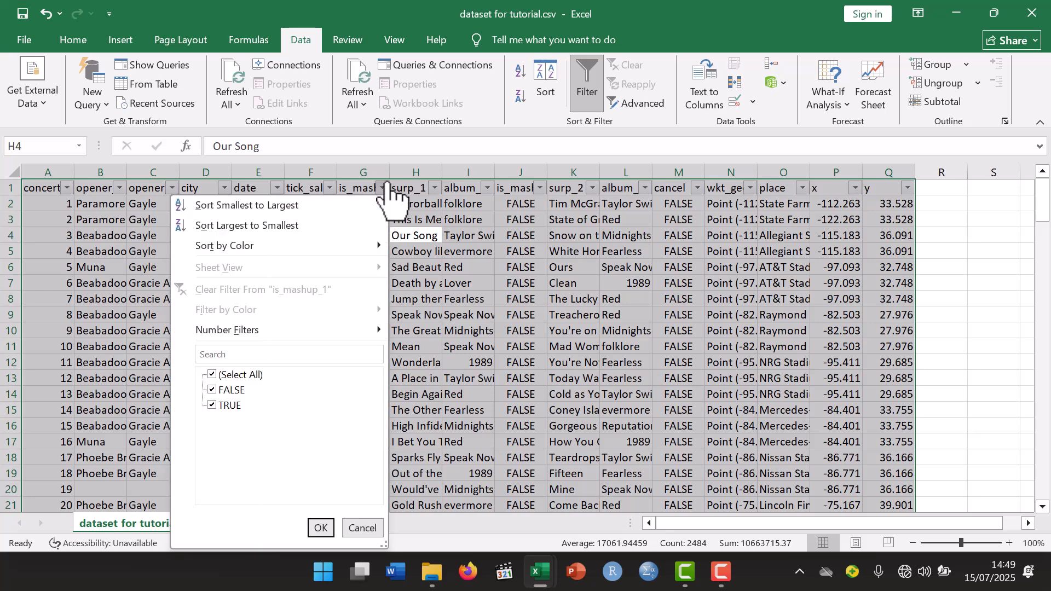
pyautogui.click(320, 529)
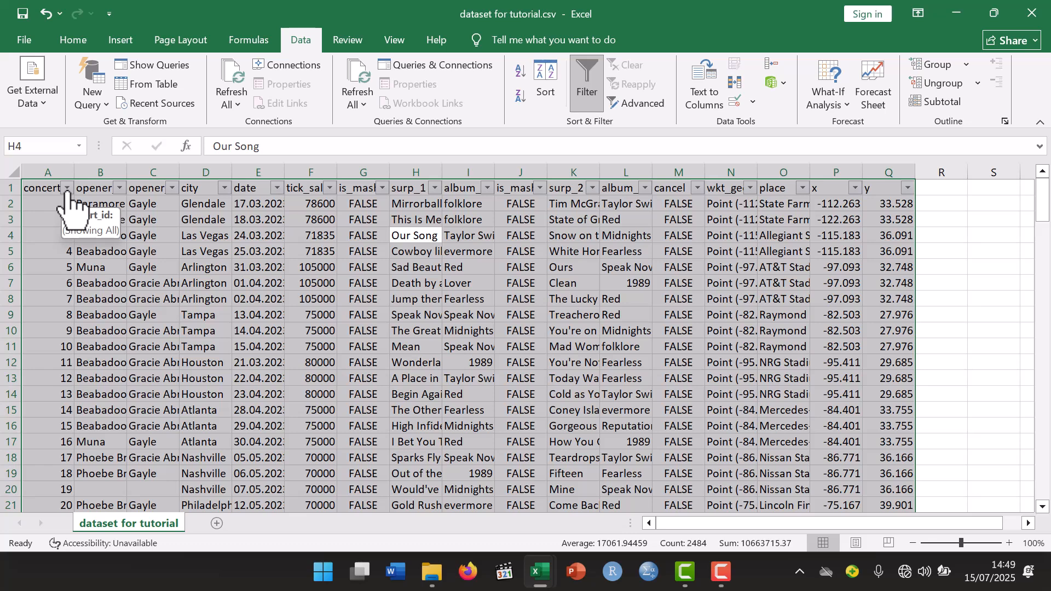
# - Select all blank cells within the selected concert table using Go To Special with the Blanks option
pyautogui.click(71, 46)
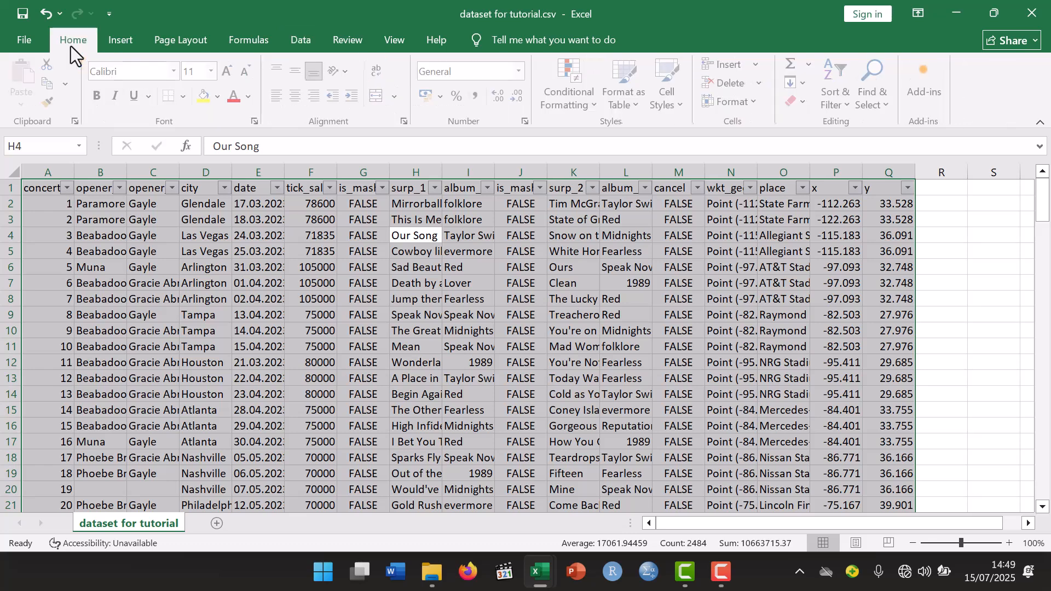
pyautogui.click(877, 96)
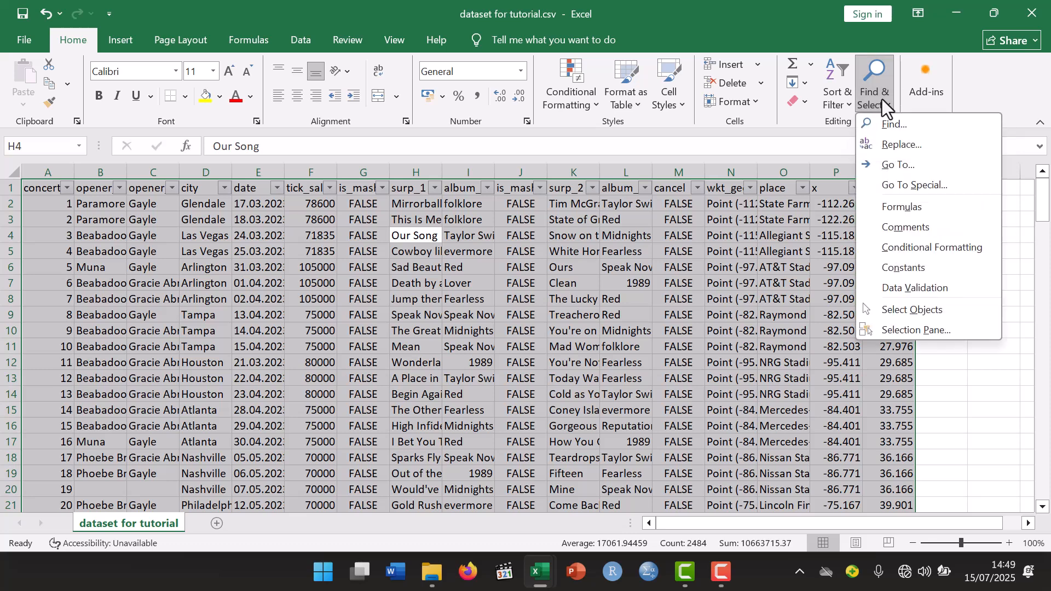
pyautogui.click(921, 183)
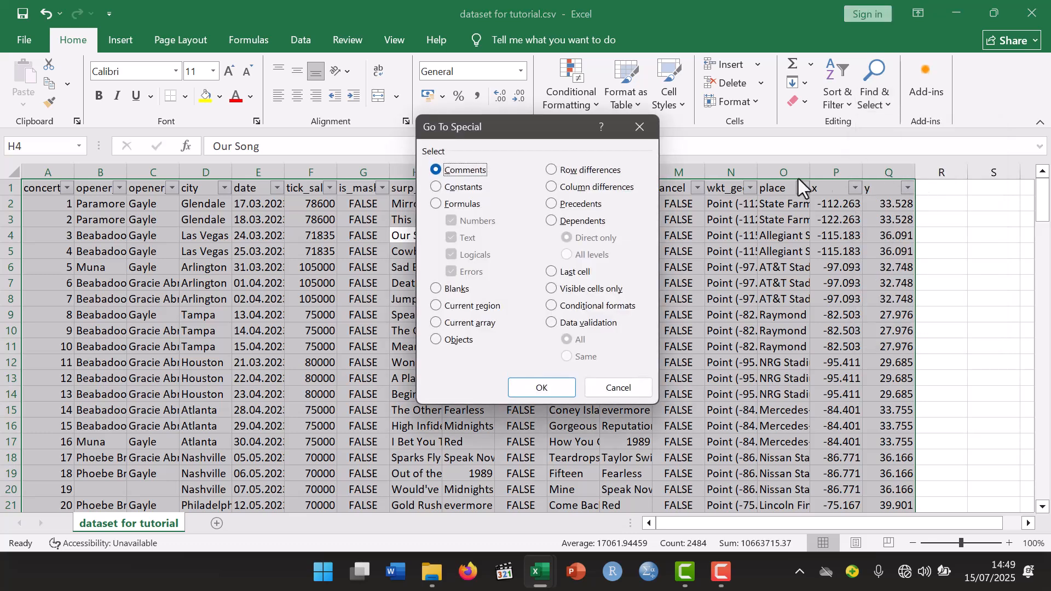
pyautogui.click(453, 289)
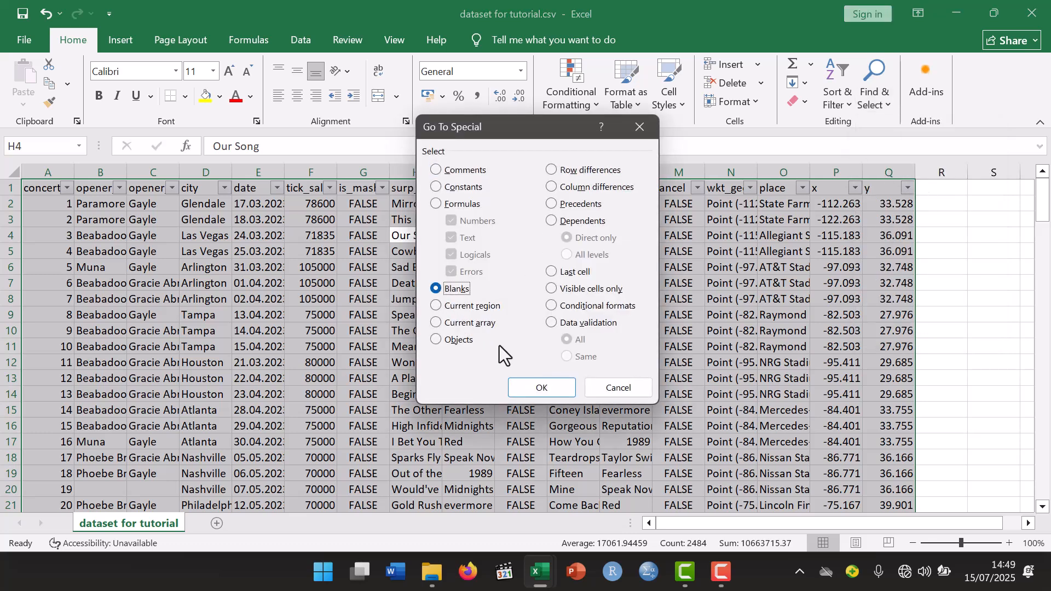
pyautogui.click(542, 387)
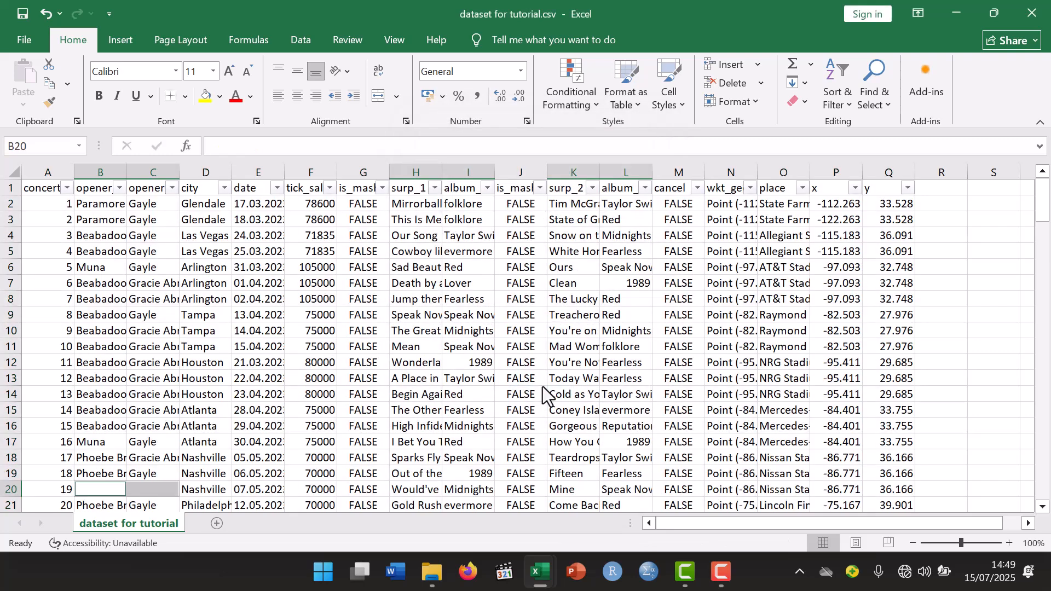
# - Examine where the selected blank cells lie throughout the concert table, down to its last row
pyautogui.scroll(-15, 543, 386)
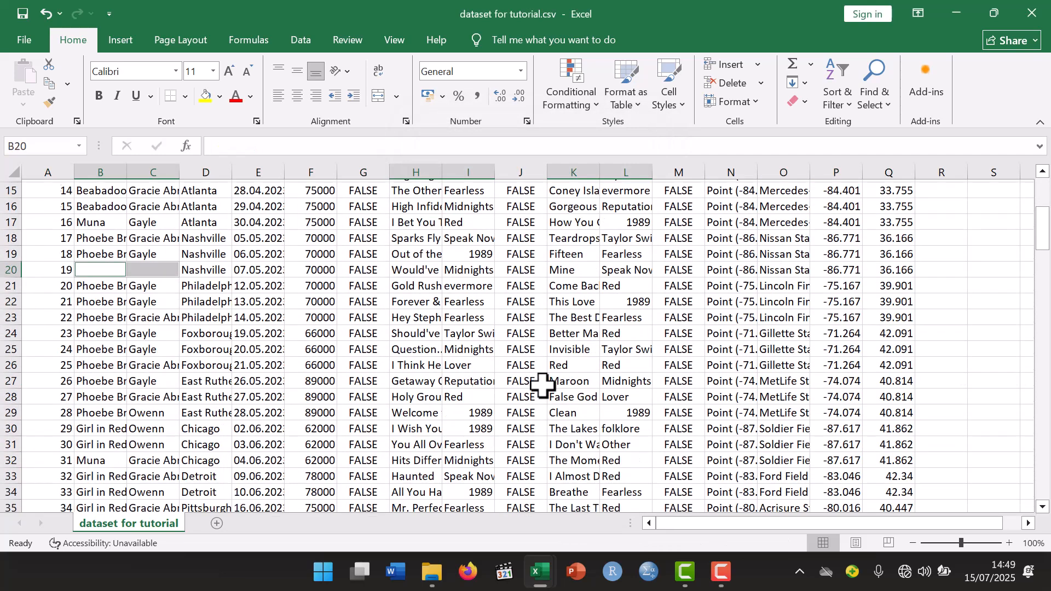
pyautogui.scroll(-20, 543, 387)
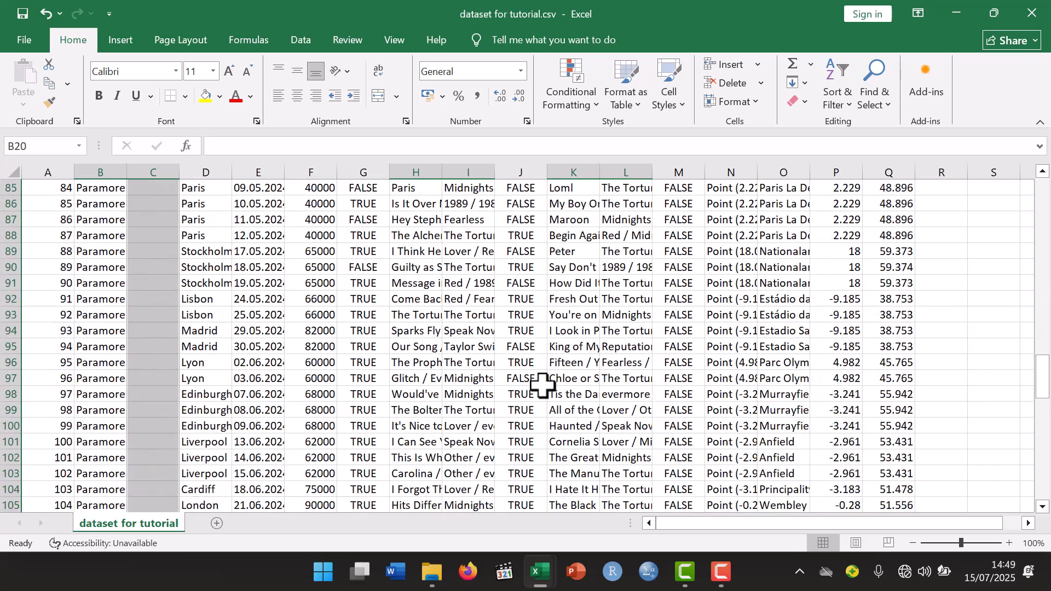
pyautogui.scroll(-14, 543, 387)
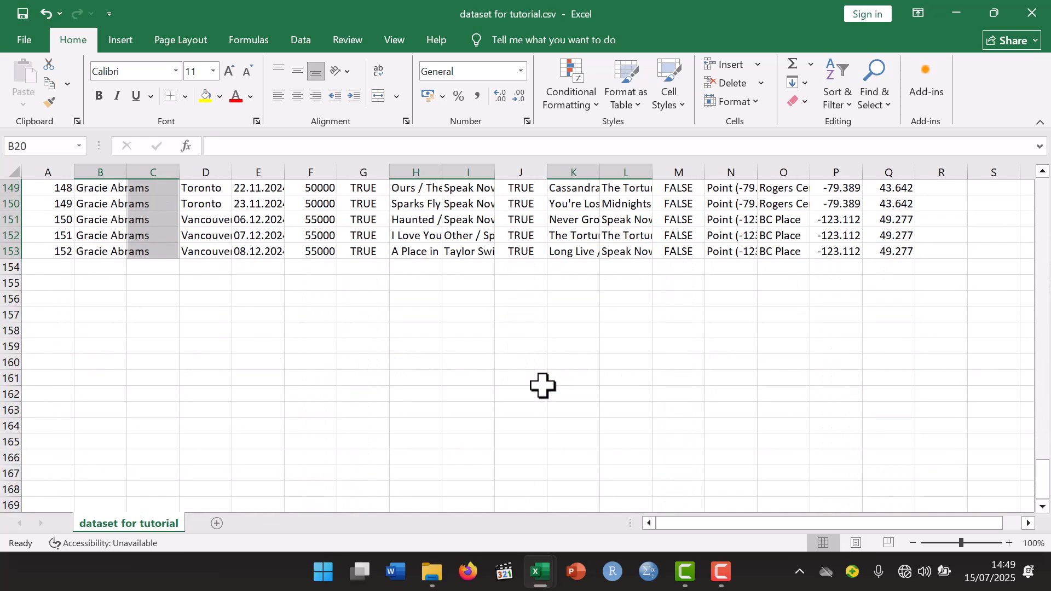
pyautogui.scroll(20, 543, 386)
pyautogui.scroll(20, 543, 387)
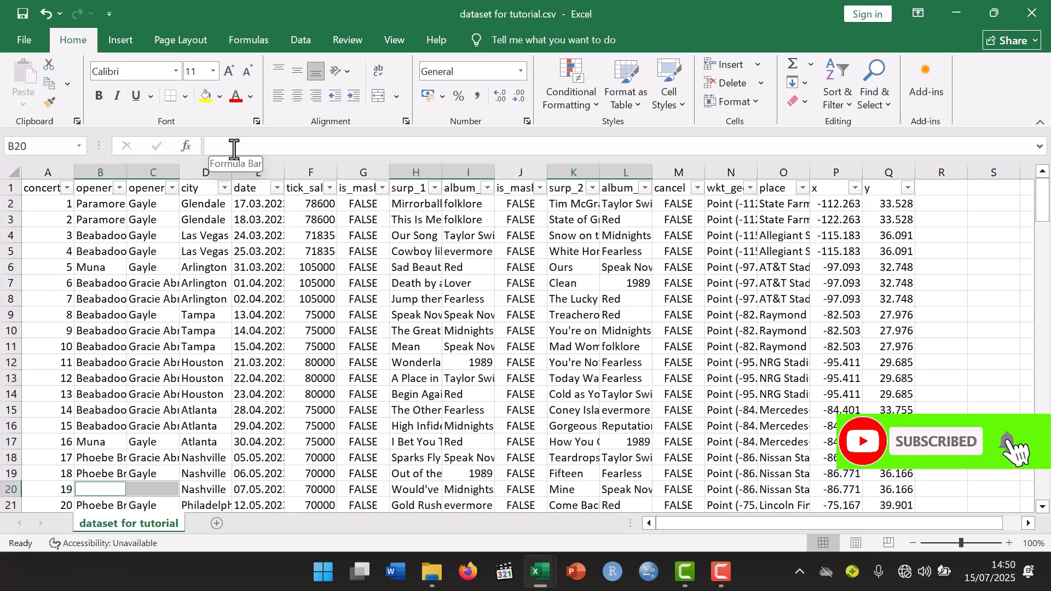
pyautogui.scroll(-5, 255, 270)
pyautogui.scroll(-1, 255, 270)
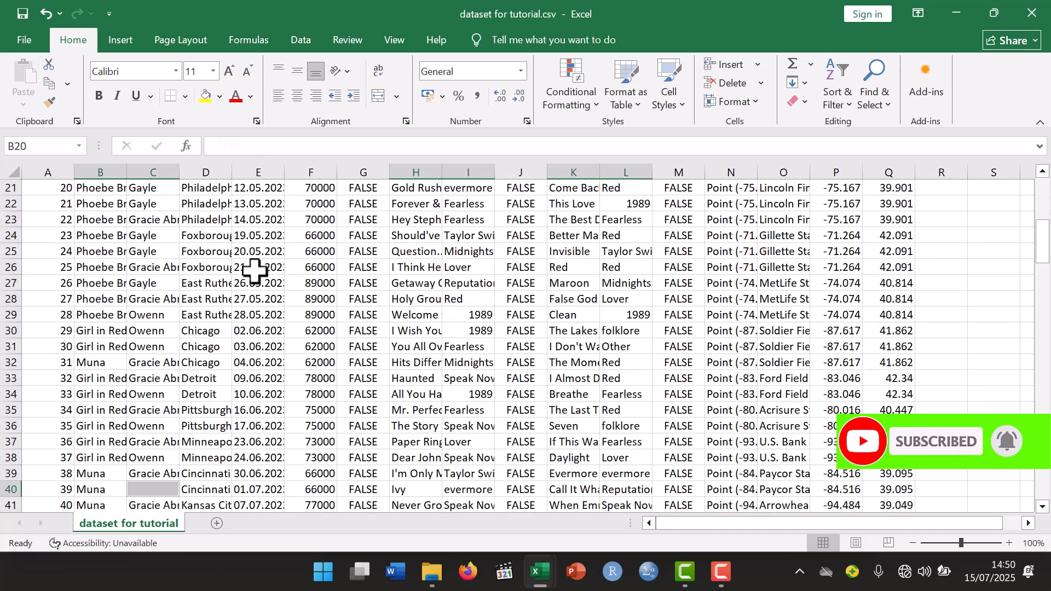
pyautogui.scroll(-3, 254, 270)
pyautogui.scroll(-1, 230, 284)
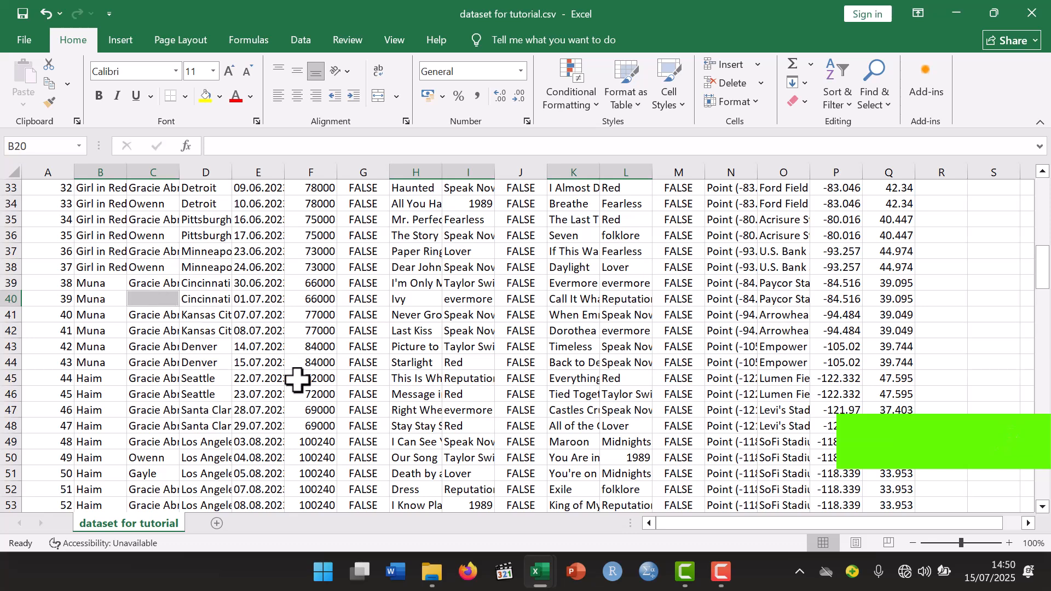
# - Fill all selected blank cells with N/A at once and check the filled cells down to row 153
pyautogui.click(230, 152)
pyautogui.write('N')
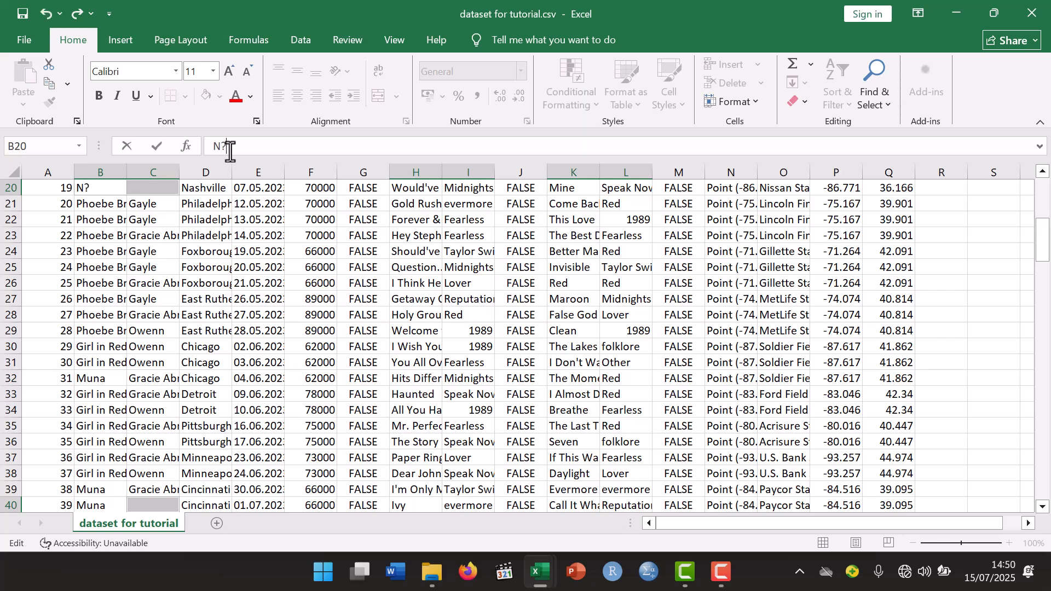
pyautogui.write('/A')
pyautogui.hotkey('ctrl', 'Return')
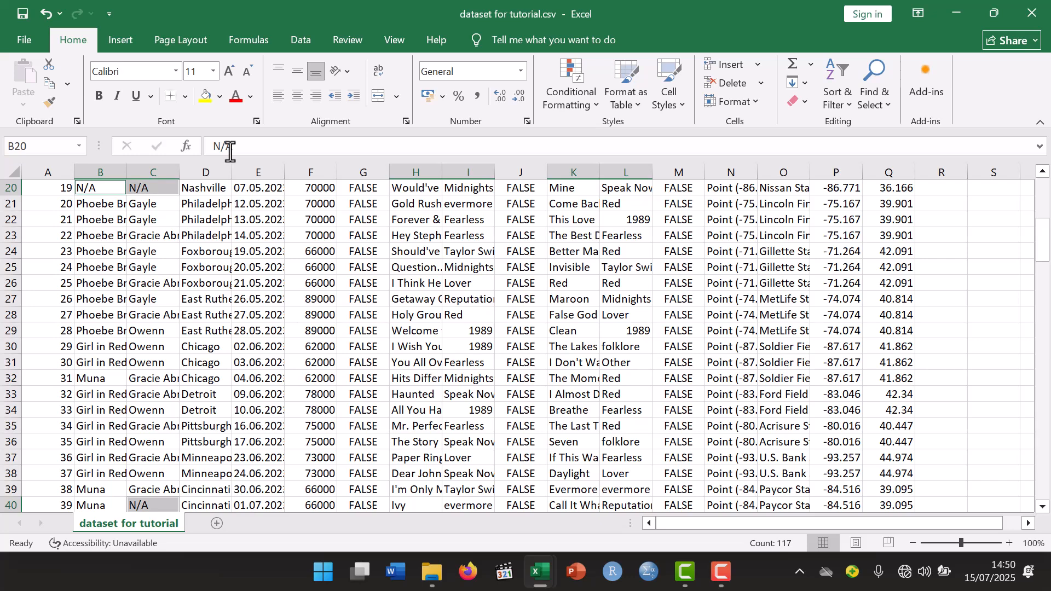
pyautogui.scroll(-4, 209, 342)
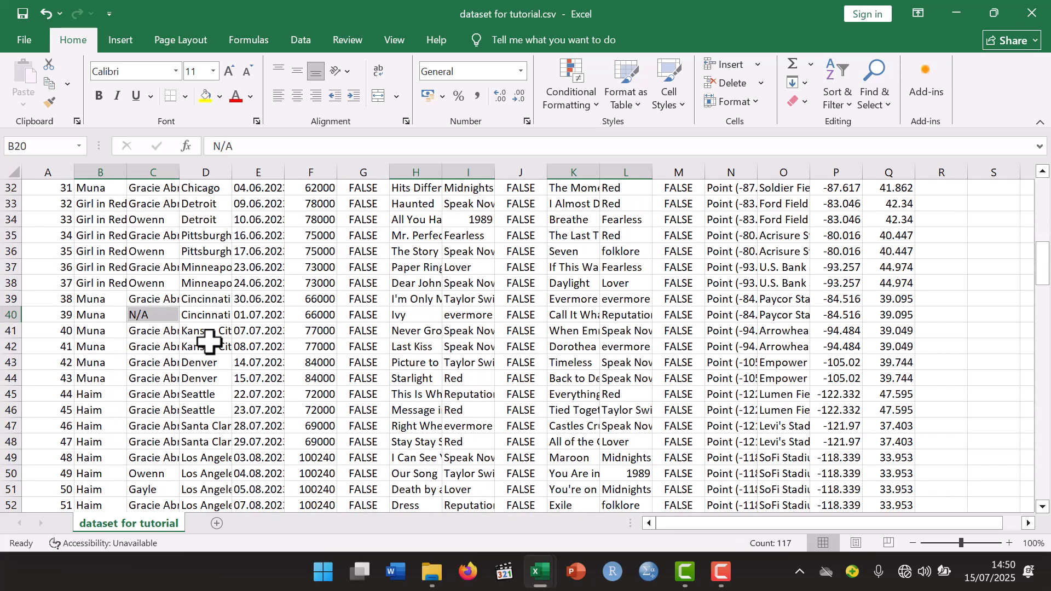
pyautogui.scroll(-5, 246, 358)
pyautogui.scroll(-5, 246, 359)
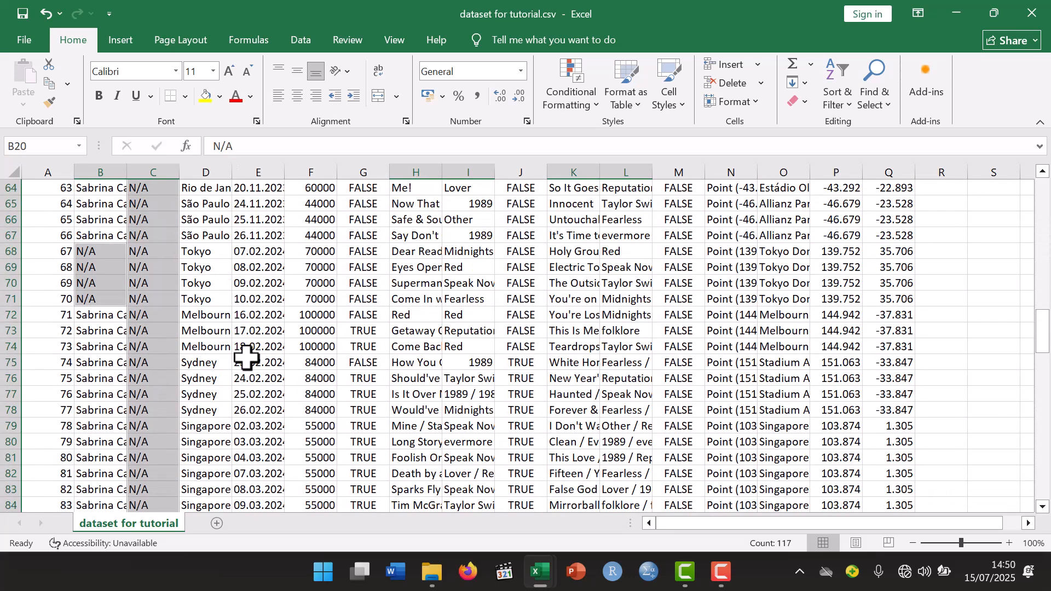
pyautogui.scroll(-12, 246, 359)
pyautogui.scroll(-7, 247, 358)
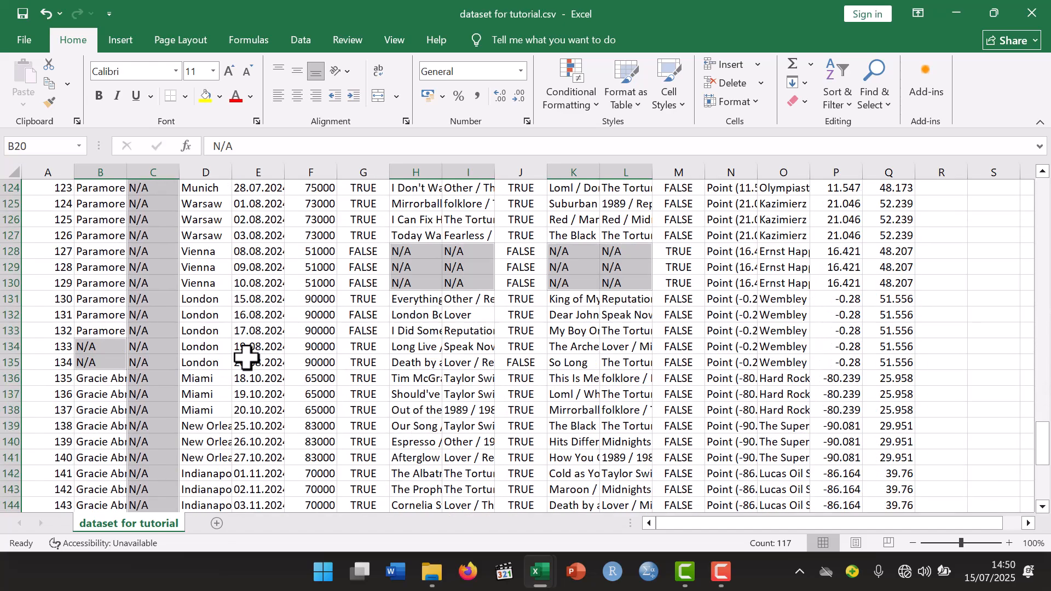
pyautogui.scroll(-6, 247, 359)
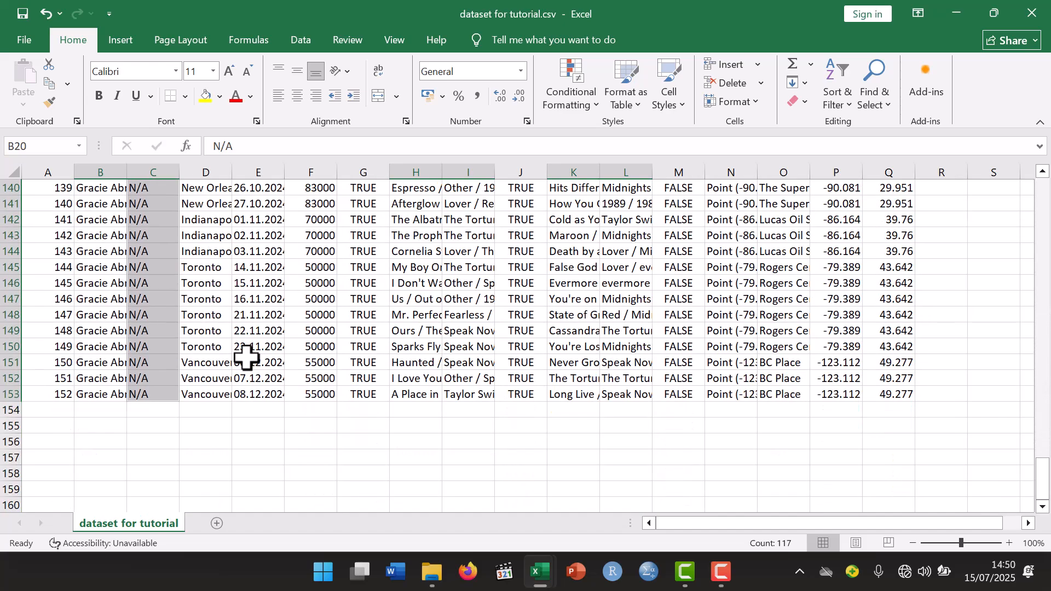
# - Clear the multi-cell selection and review the cleaned concert table throughout its rows for remaining blanks, ending back at the header row
pyautogui.scroll(20, 247, 359)
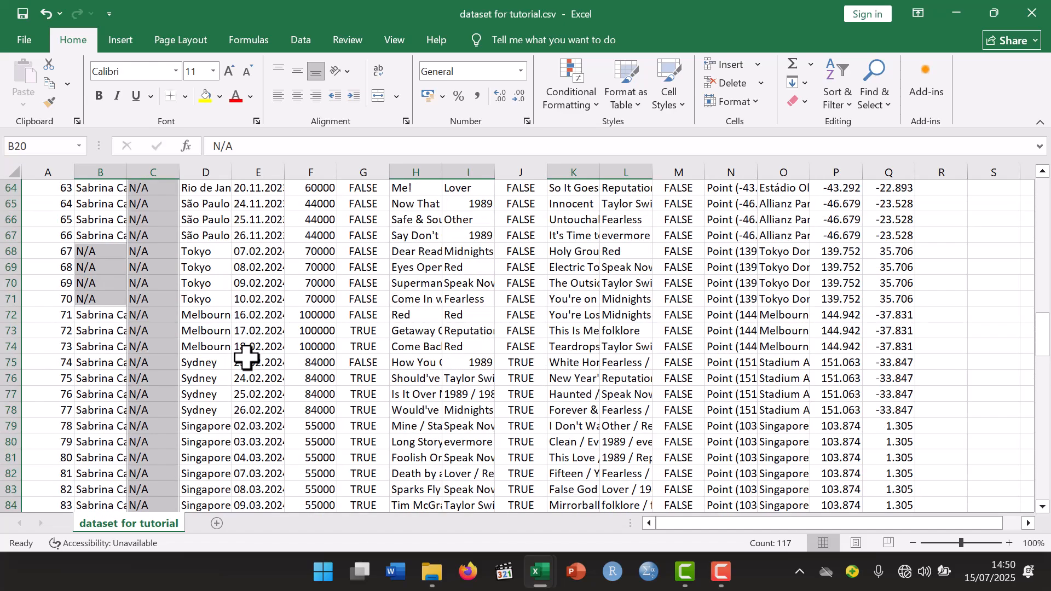
pyautogui.scroll(20, 246, 359)
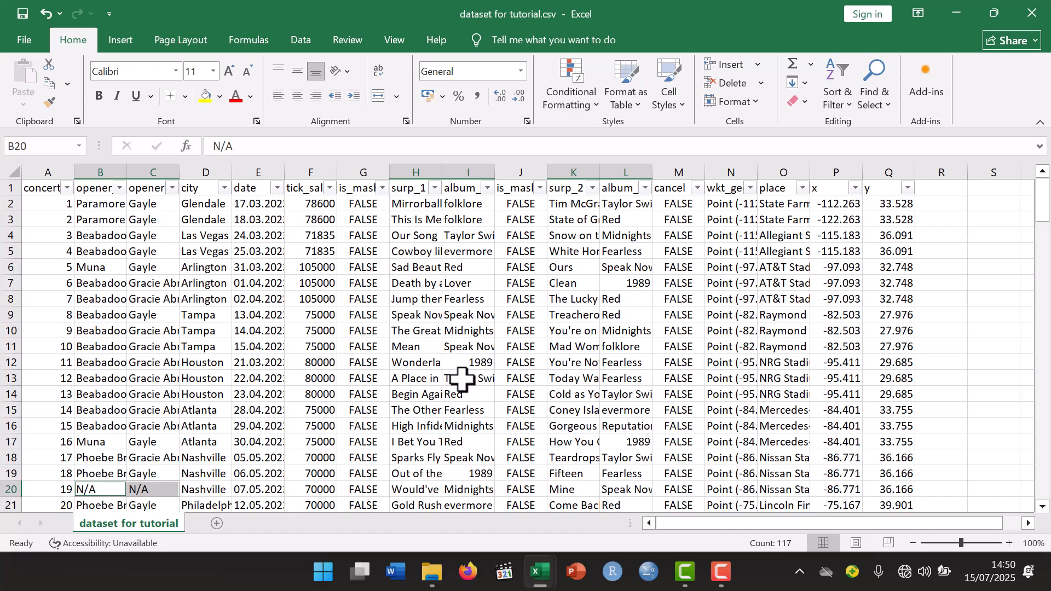
pyautogui.scroll(-20, 462, 379)
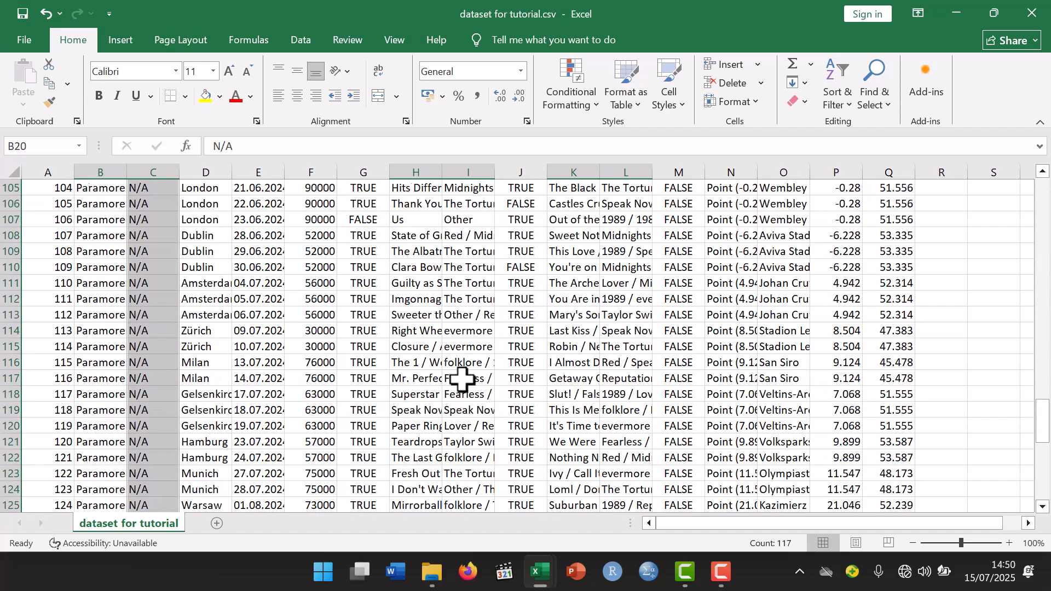
pyautogui.scroll(20, 462, 379)
pyautogui.click(350, 362)
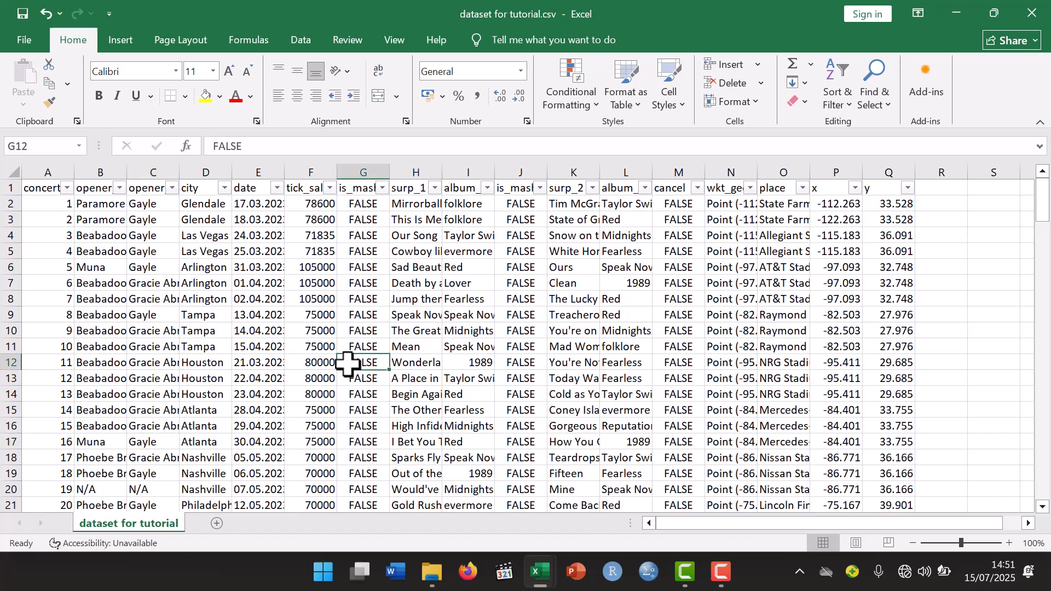
pyautogui.scroll(-20, 348, 363)
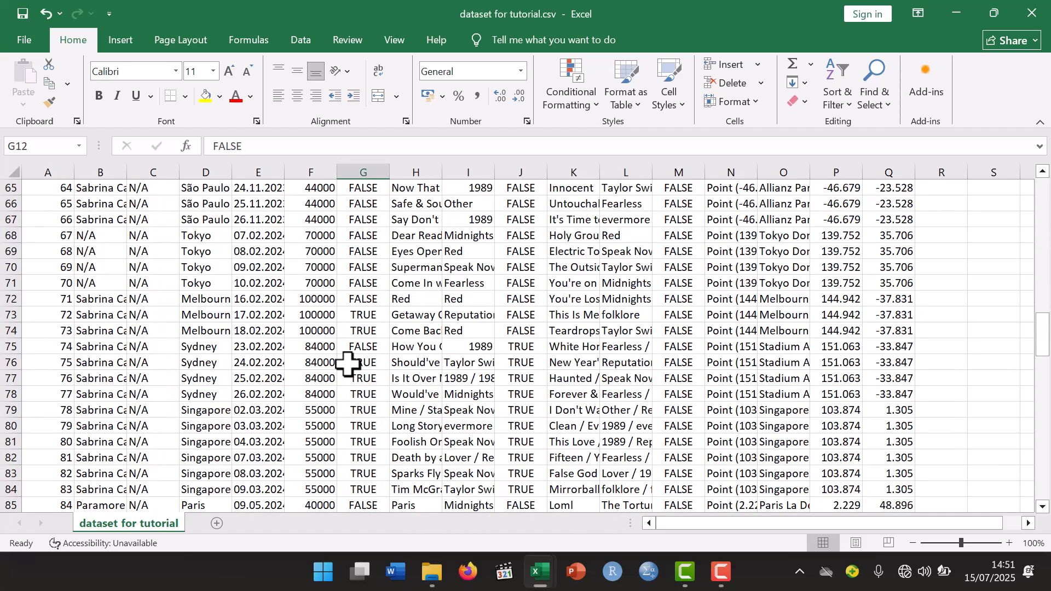
pyautogui.scroll(-20, 348, 363)
pyautogui.scroll(20, 348, 364)
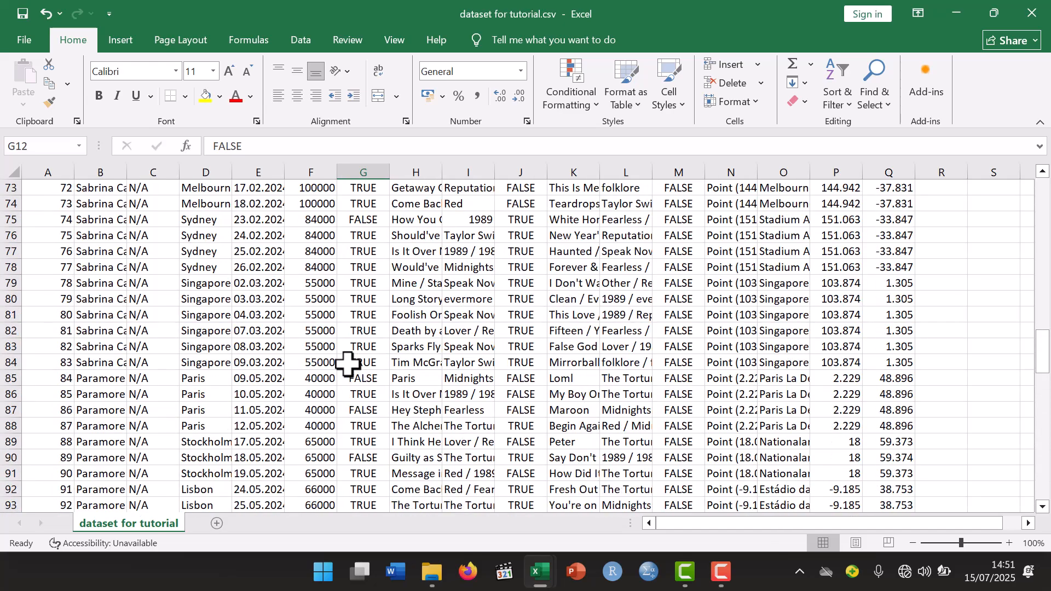
pyautogui.scroll(20, 347, 363)
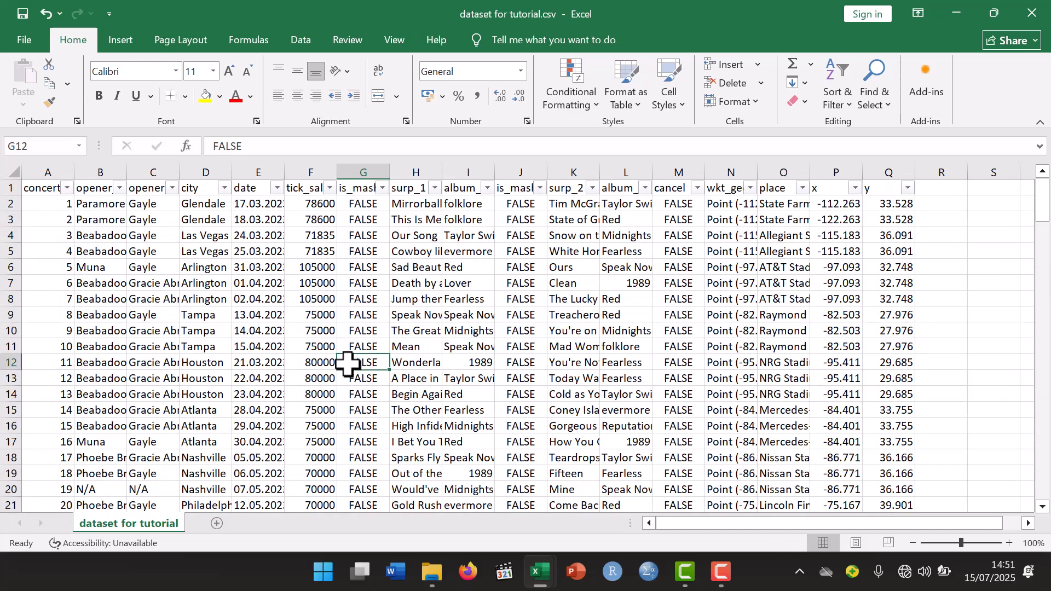